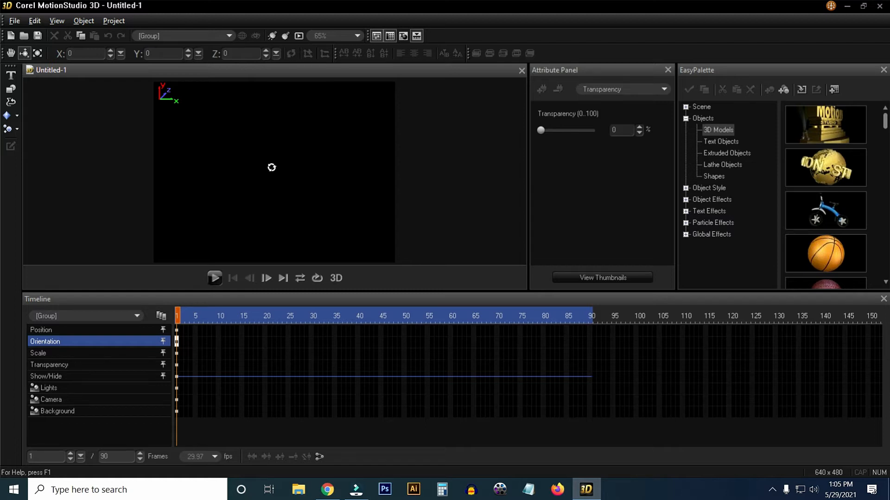
pyautogui.click(115, 21)
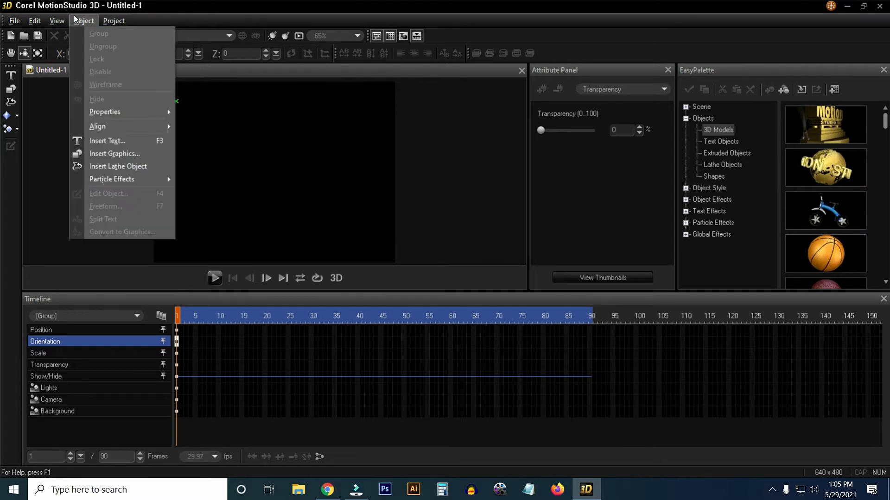
pyautogui.moveTo(15, 21)
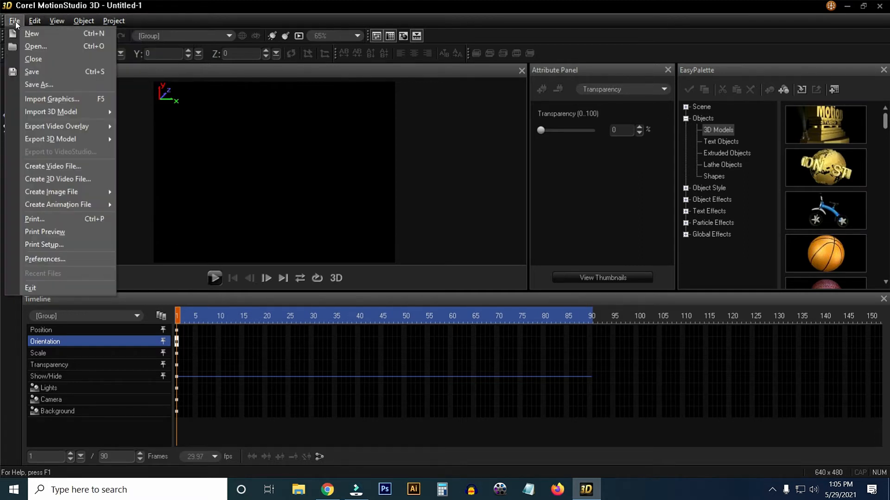
pyautogui.moveTo(56, 21)
pyautogui.click(471, 19)
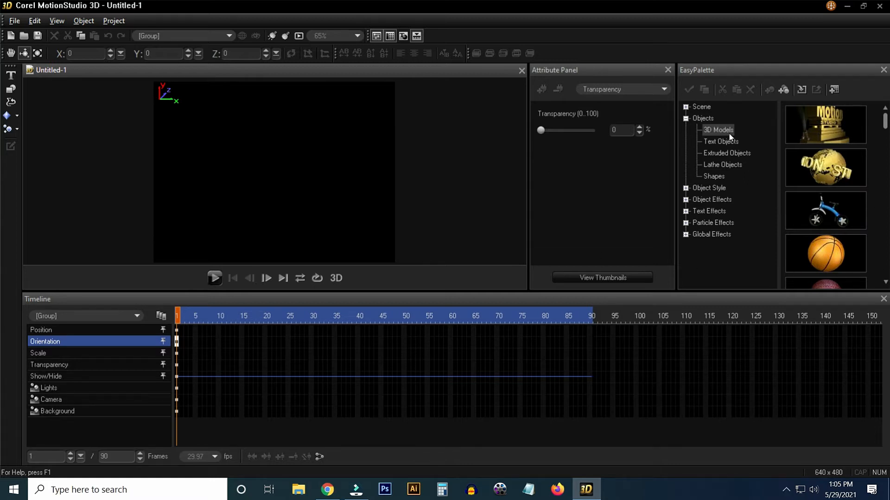
pyautogui.click(690, 107)
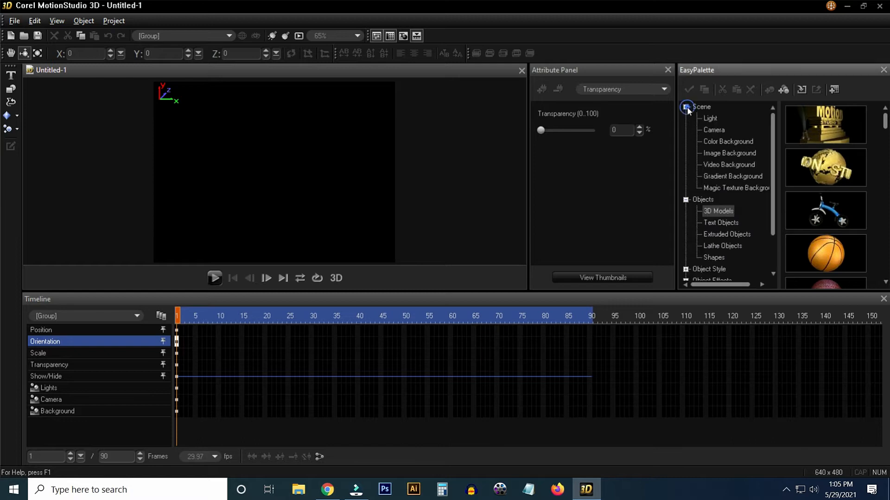
pyautogui.click(706, 120)
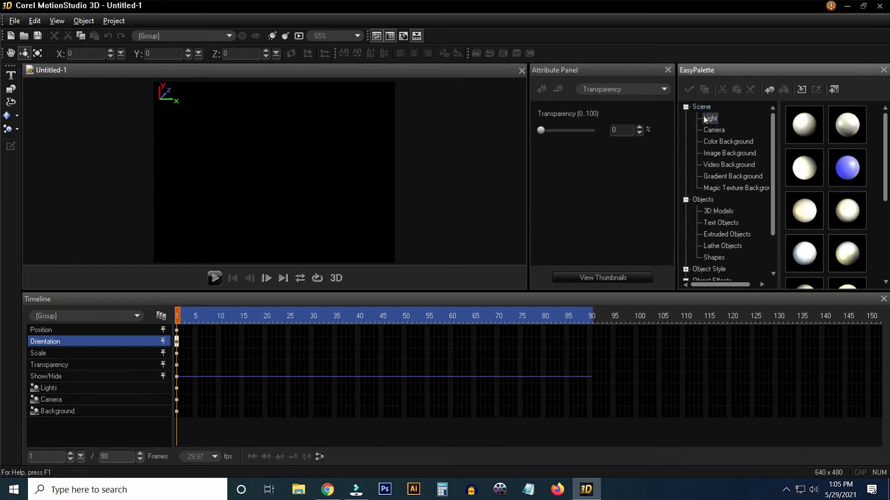
pyautogui.click(687, 107)
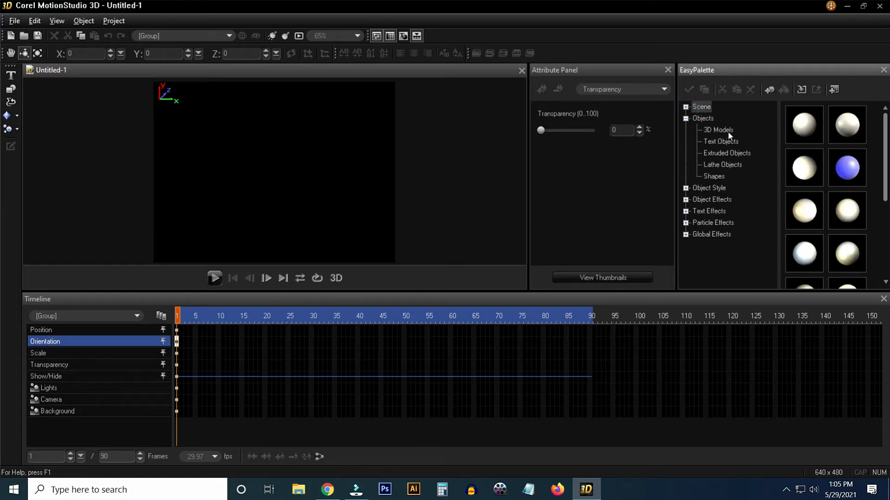
# - Add the gold globe with circling MOTION STUDIO text from the 3D Models library to the middle of the scene
pyautogui.click(713, 130)
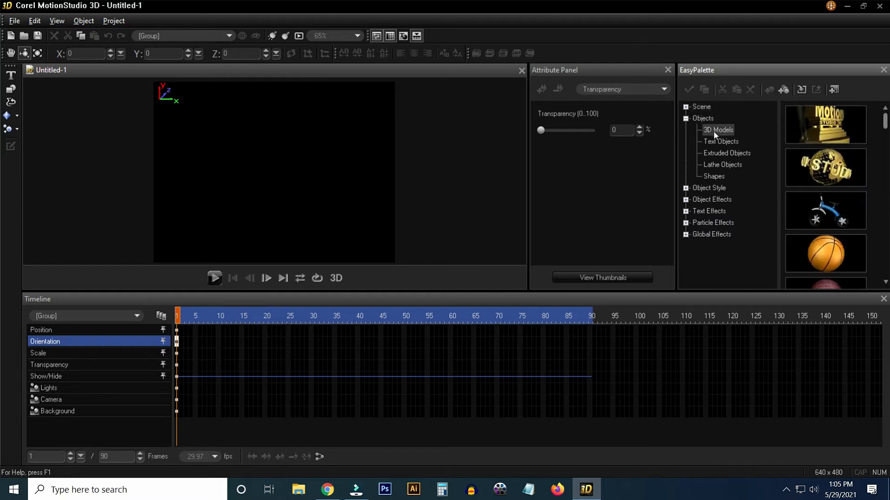
pyautogui.moveTo(831, 173); pyautogui.dragTo(637, 173)
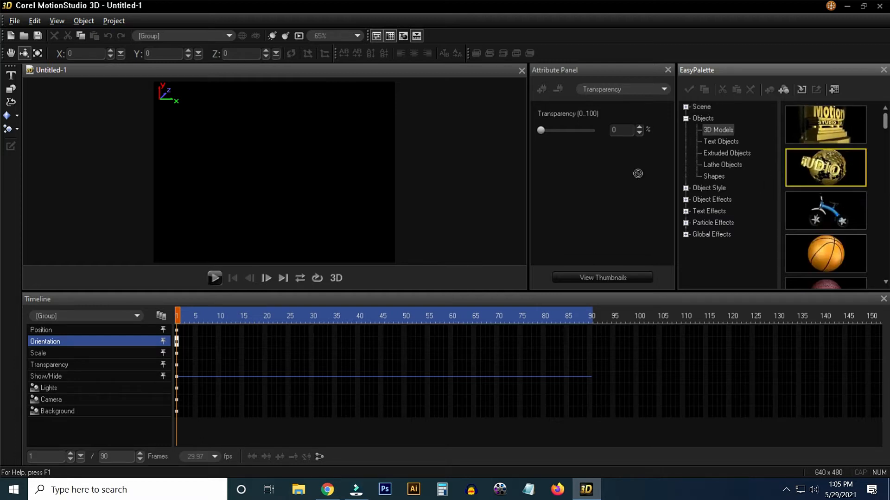
pyautogui.moveTo(311, 169); pyautogui.dragTo(274, 161)
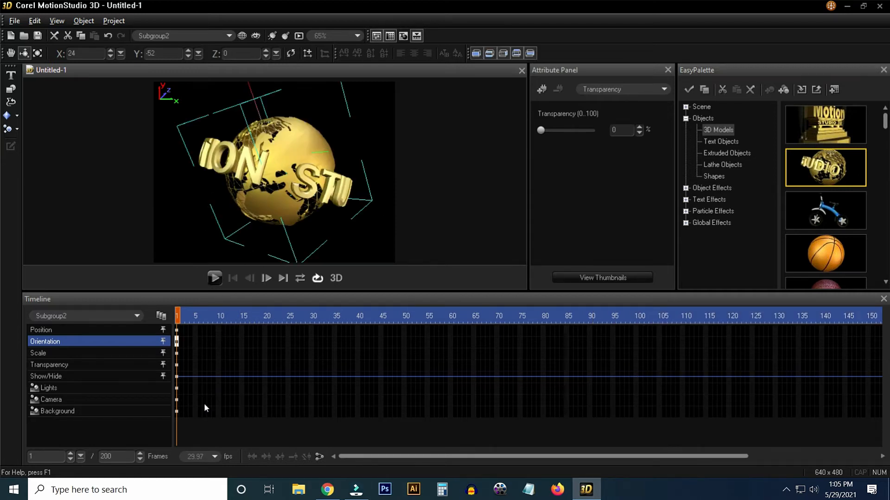
# - Activate the move tool, play the globe animation and pause it near the end, at frame 190
pyautogui.click(11, 53)
pyautogui.press('space')
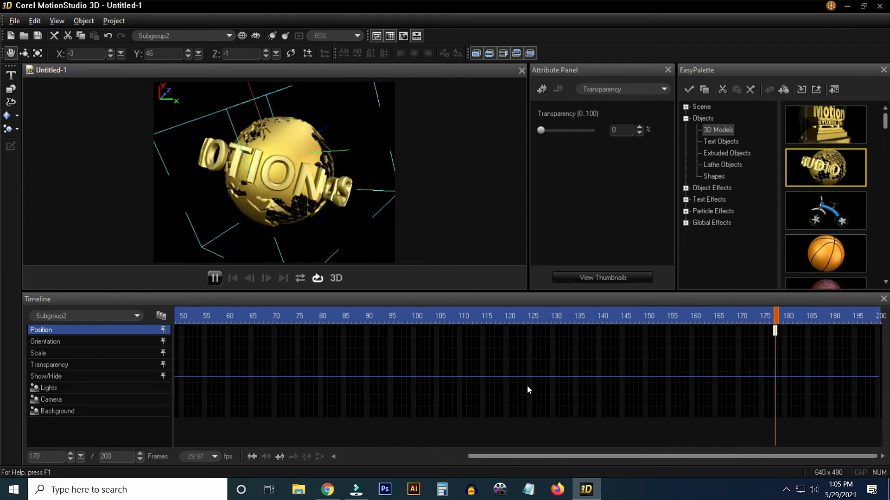
pyautogui.press('space')
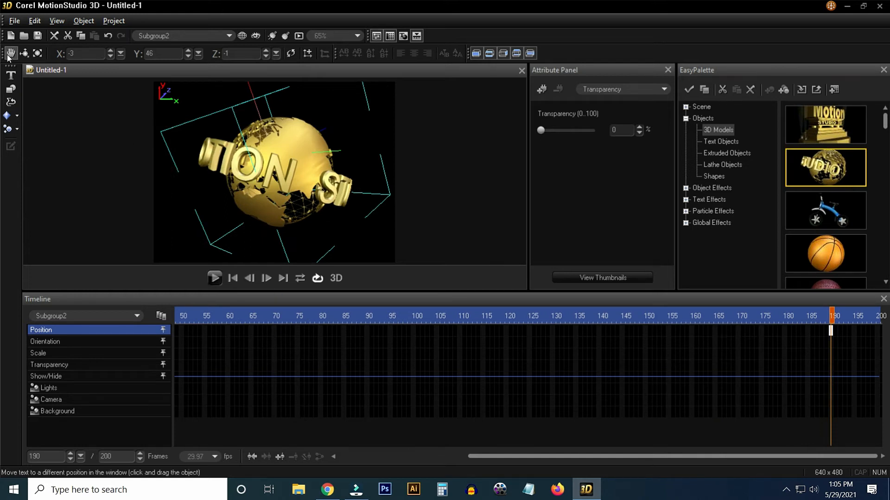
# - Open the MOTION STUDIO text around the globe for editing and replace its wording with "Msquare Media Pro"
pyautogui.click(221, 167)
pyautogui.doubleClick(221, 165)
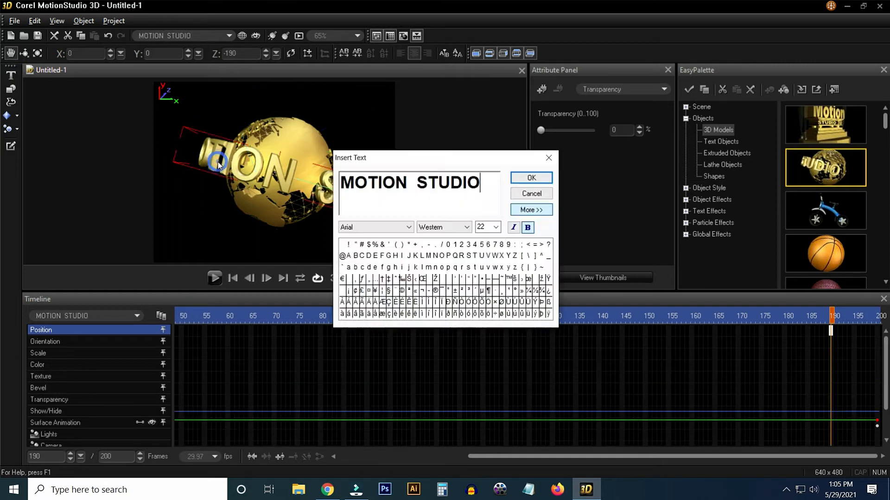
pyautogui.moveTo(483, 186); pyautogui.dragTo(315, 182)
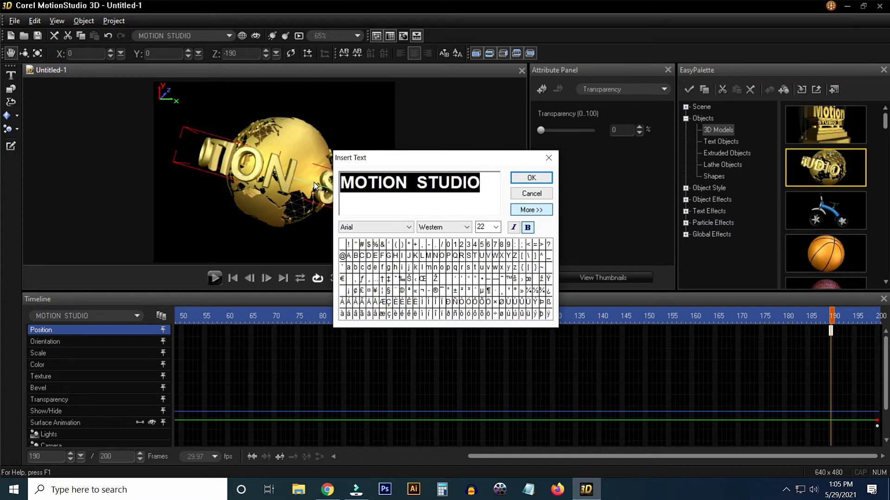
pyautogui.write('Msquare MEdi')
pyautogui.press('BackSpace')
pyautogui.press('BackSpace')
pyautogui.press('BackSpace')
pyautogui.write('edia Pro')
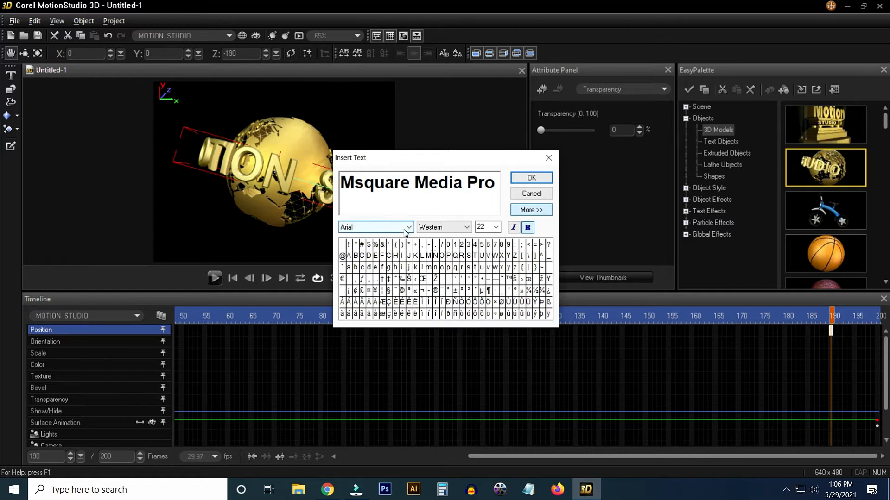
pyautogui.click(376, 226)
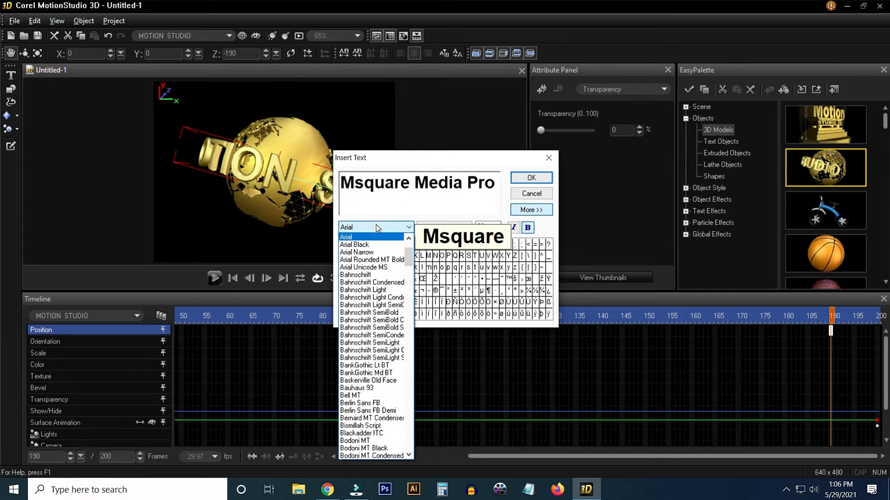
pyautogui.write('bi')
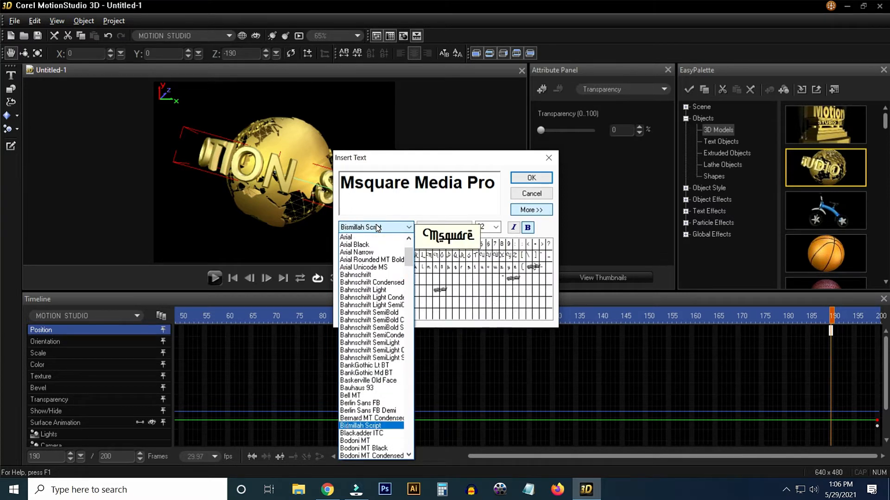
pyautogui.click(371, 426)
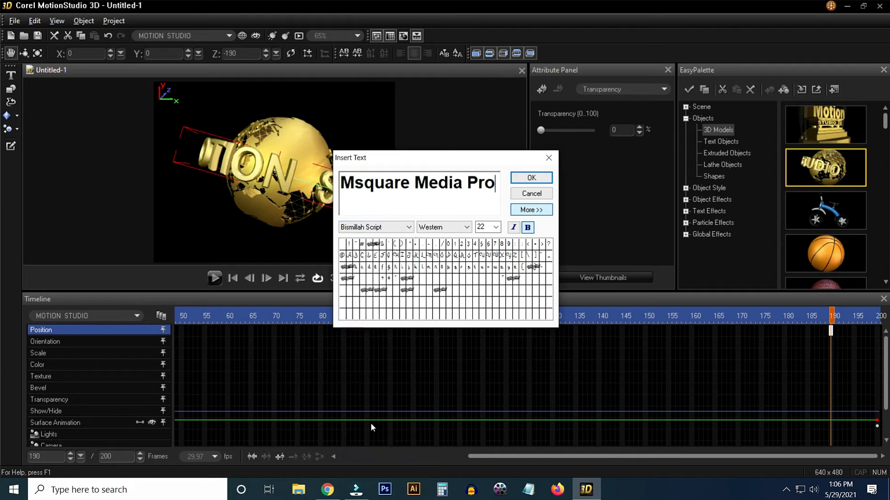
# - Change the font of the entire "Msquare Media Pro" text to Bismillah Script
pyautogui.hotkey('ctrl', 'a')
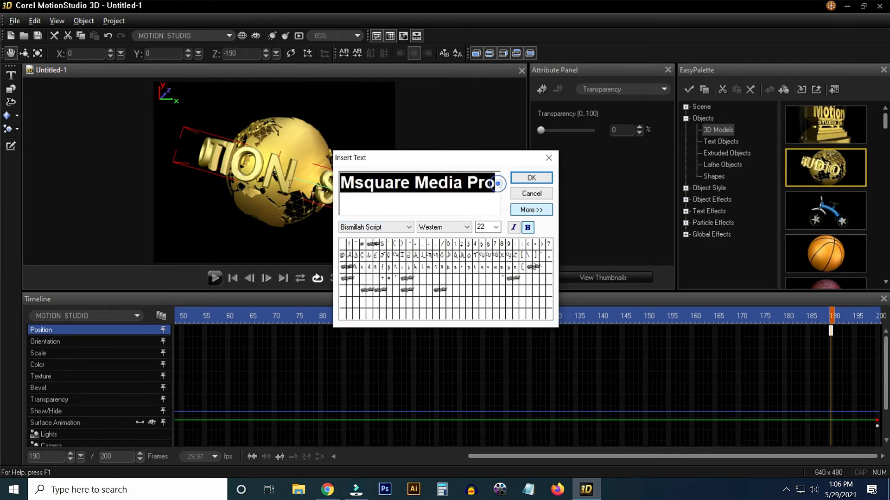
pyautogui.click(352, 226)
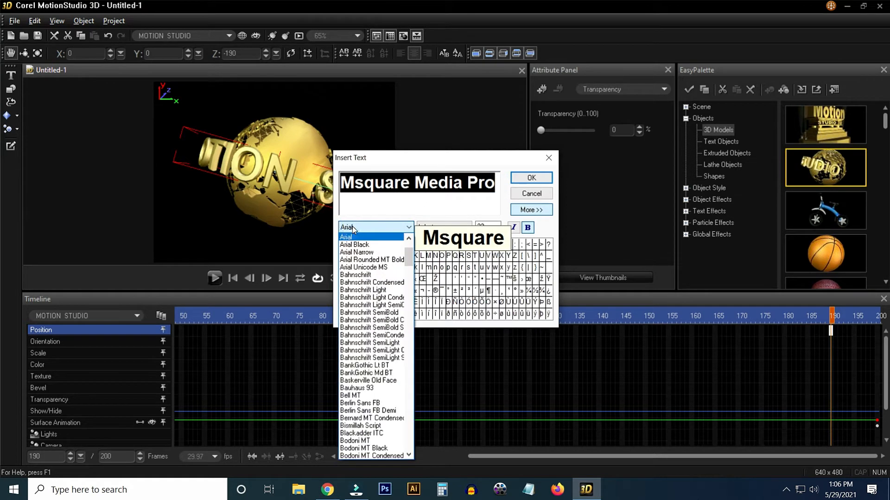
pyautogui.write('bi')
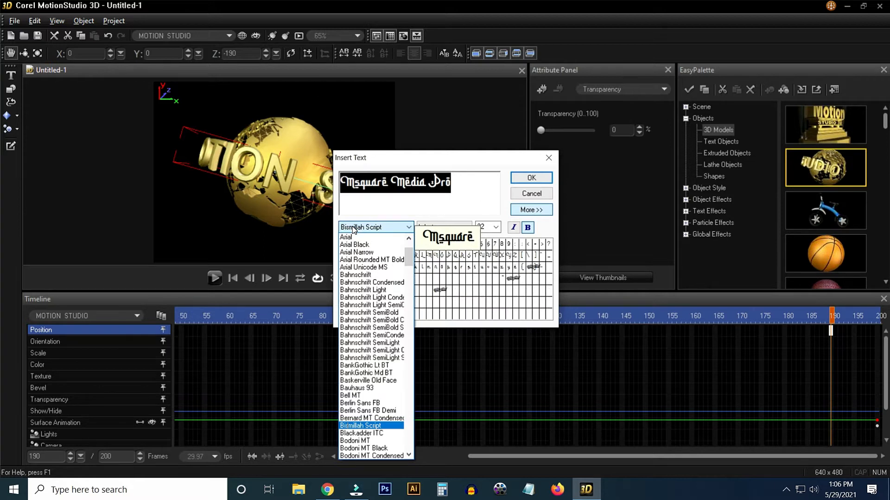
pyautogui.press('Return')
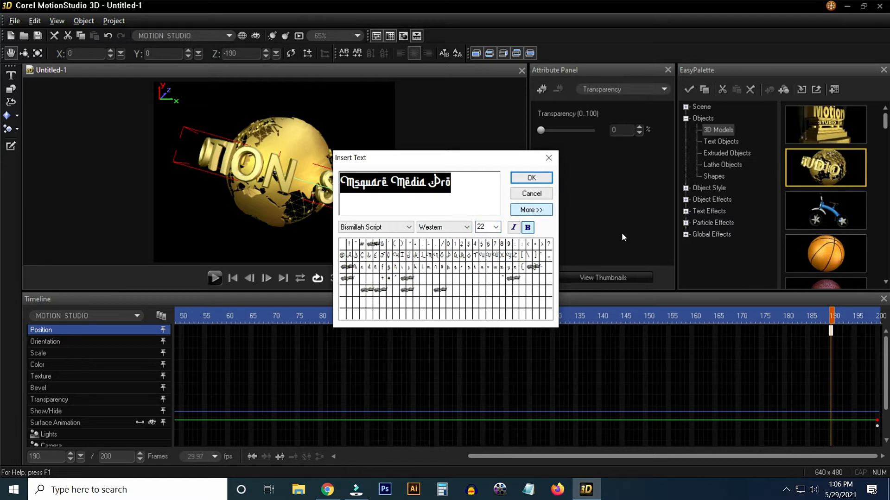
# - Set the text size to 25 and apply the edited text to the globe
pyautogui.click(496, 227)
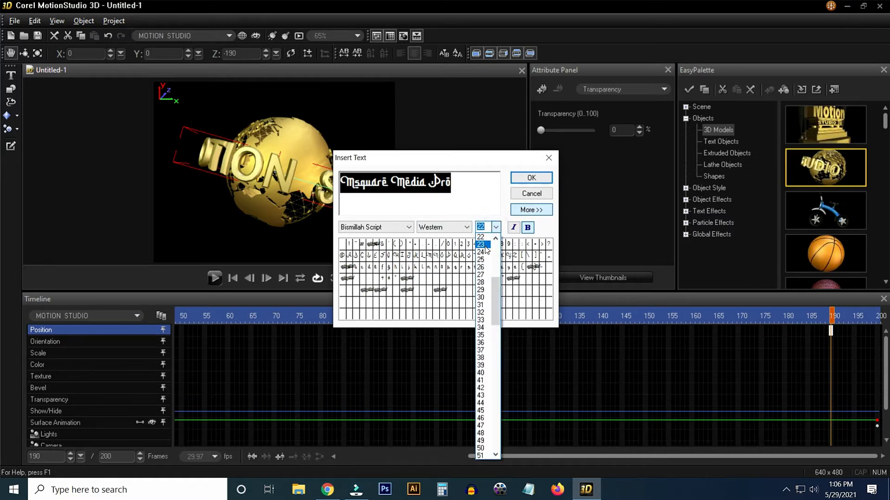
pyautogui.click(482, 260)
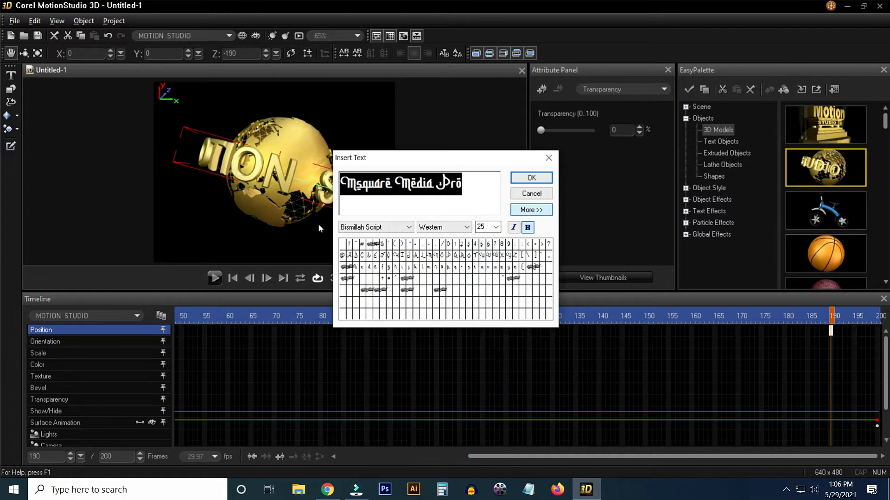
pyautogui.click(533, 179)
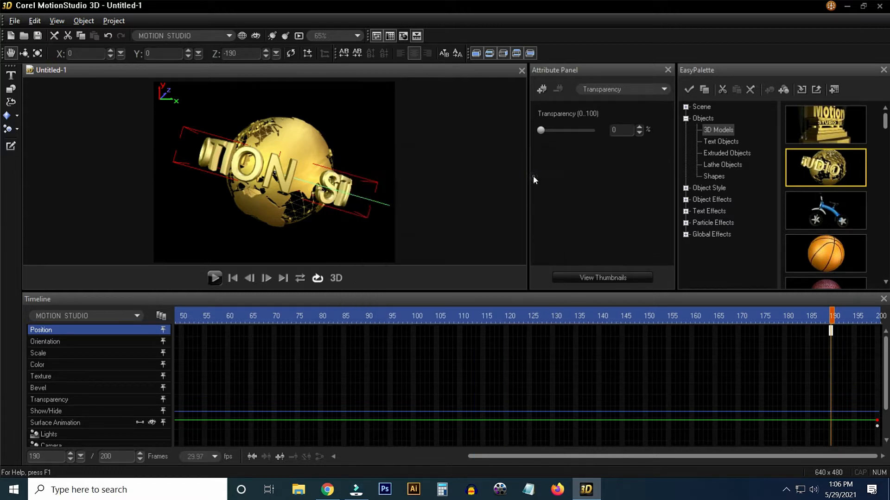
pyautogui.doubleClick(223, 159)
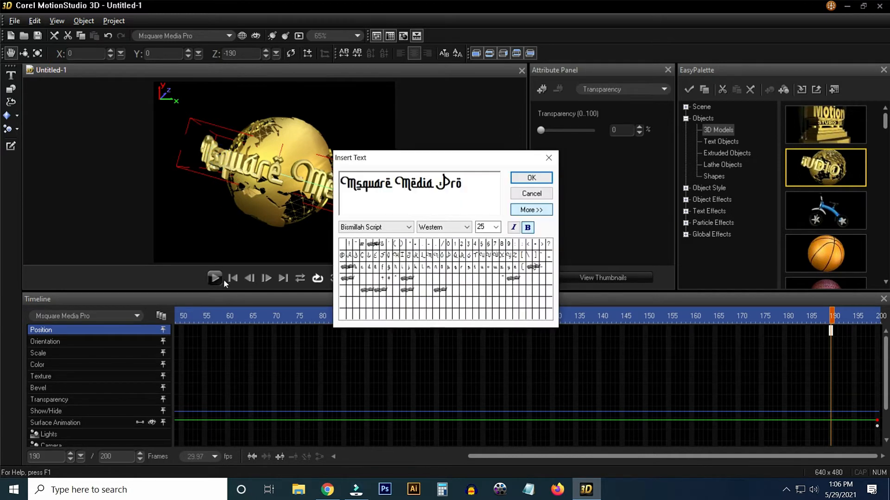
pyautogui.click(540, 194)
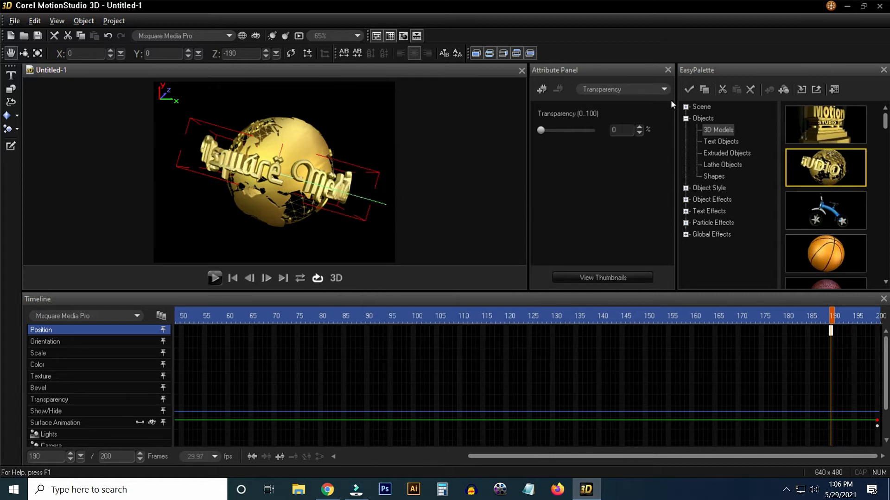
# - Display the Color attributes of the "Msquare Media Pro" text
pyautogui.moveTo(541, 136)
pyautogui.mouseDown()
pyautogui.moveTo(573, 135)
pyautogui.moveTo(541, 138)
pyautogui.mouseUp()
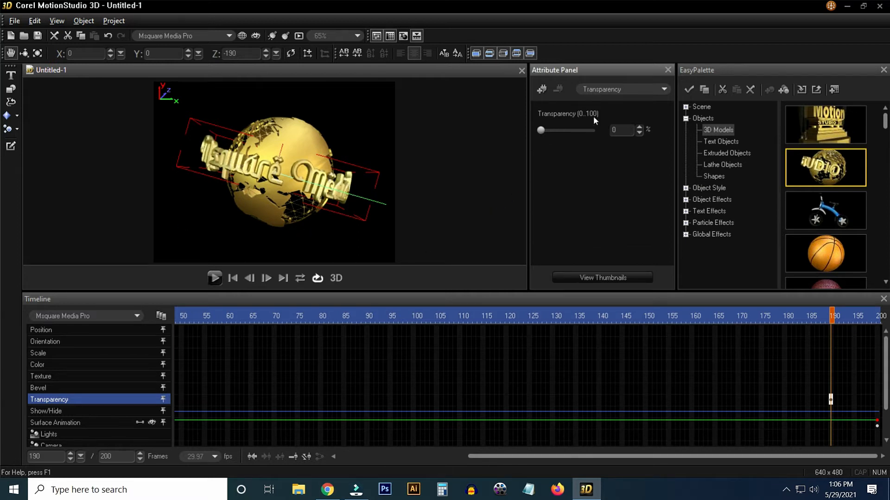
pyautogui.click(664, 90)
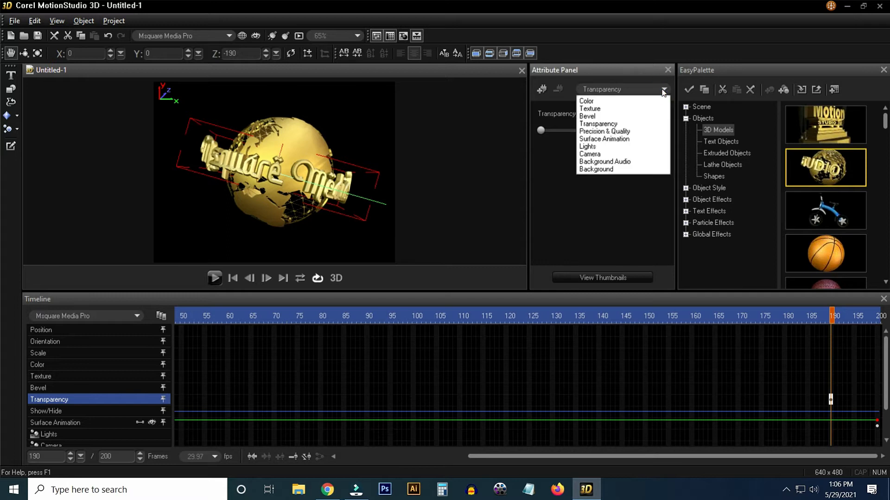
pyautogui.click(621, 101)
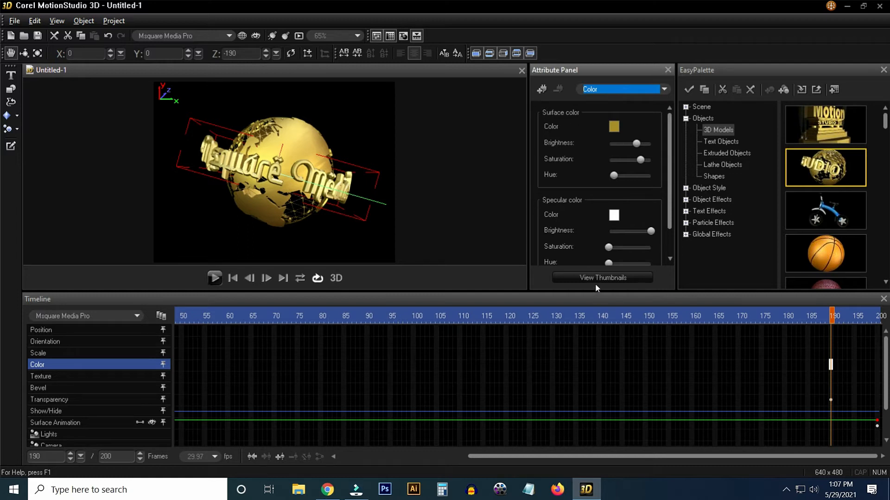
# - Try blue and cyan as the text's specular color, and set it back to white
pyautogui.click(615, 216)
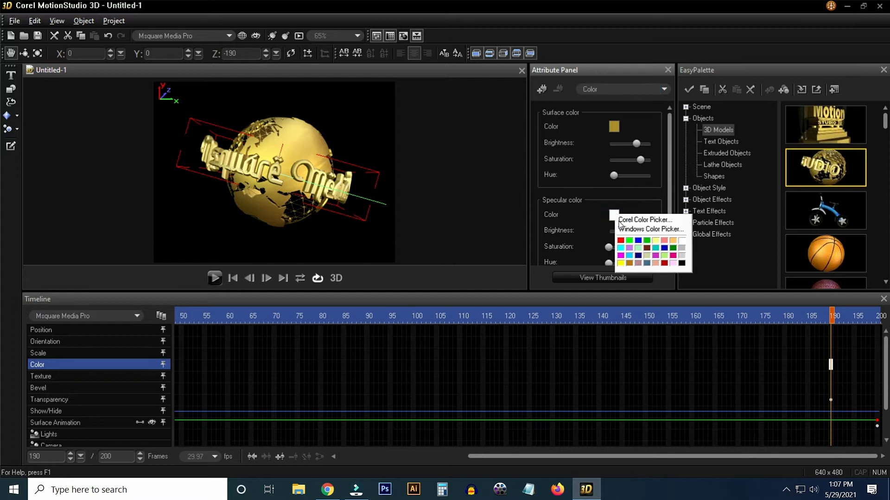
pyautogui.click(638, 241)
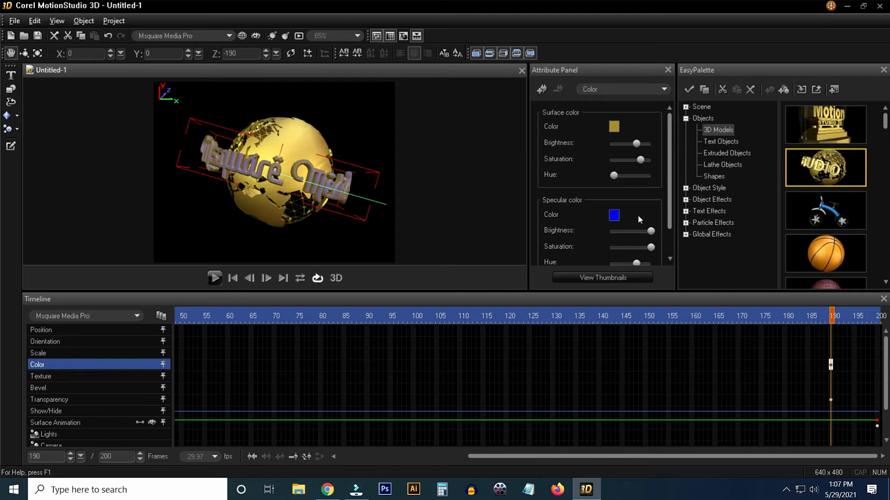
pyautogui.click(615, 219)
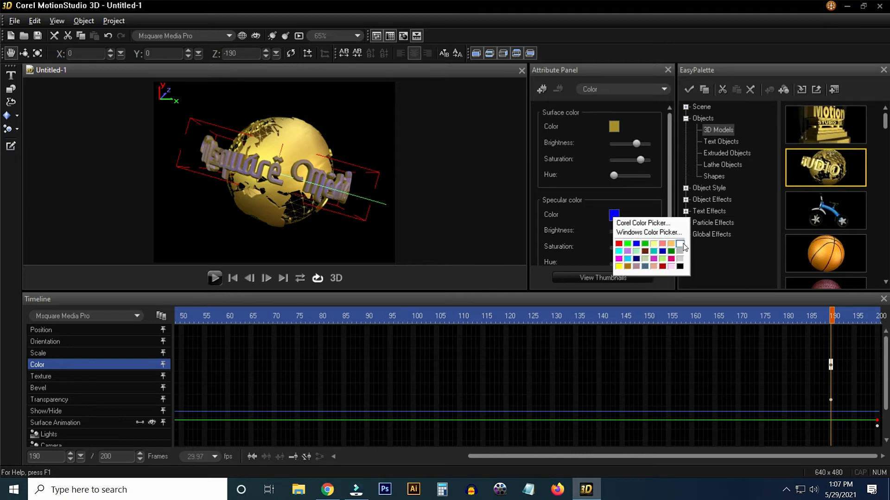
pyautogui.click(627, 251)
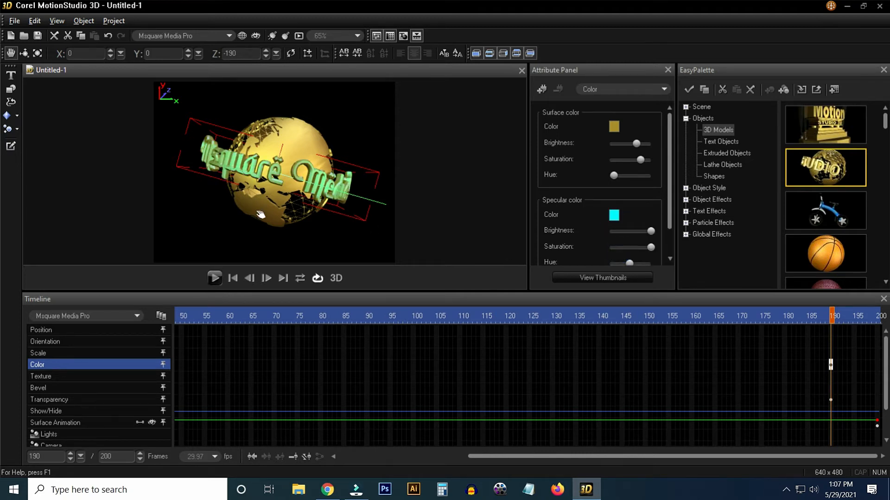
pyautogui.click(614, 215)
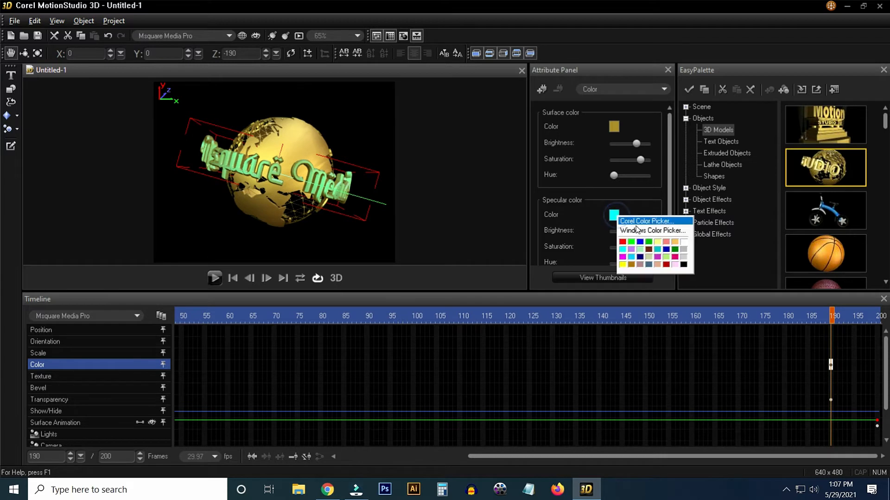
pyautogui.click(684, 244)
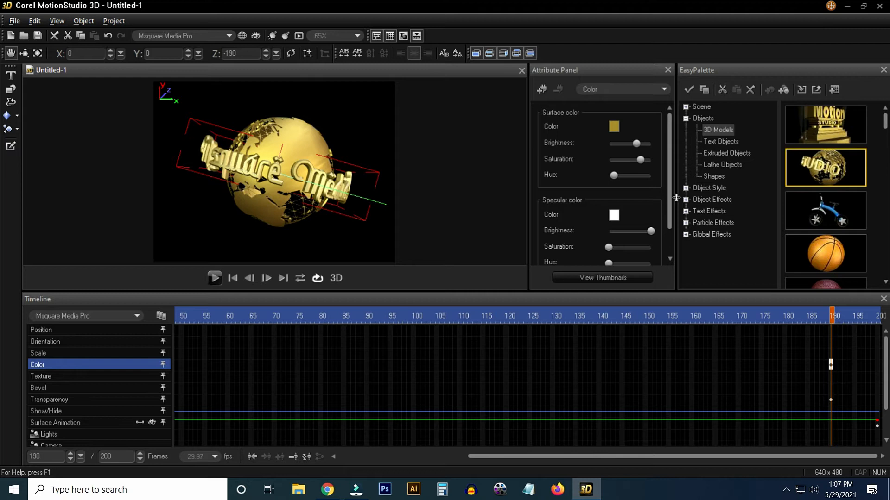
# - Set the text's surface color to brightness 186, saturation 213 and hue 58
pyautogui.moveTo(636, 146); pyautogui.dragTo(645, 167)
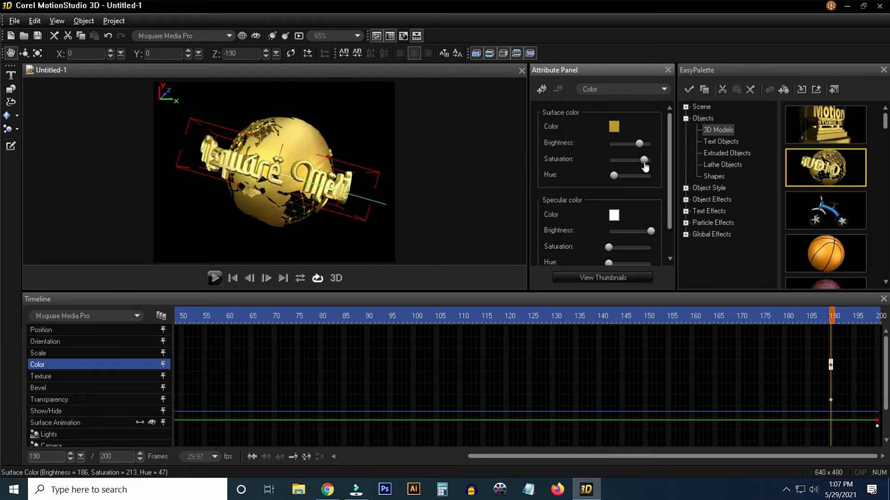
pyautogui.moveTo(616, 182)
pyautogui.mouseDown()
pyautogui.moveTo(641, 182)
pyautogui.moveTo(608, 182)
pyautogui.moveTo(616, 183)
pyautogui.mouseUp()
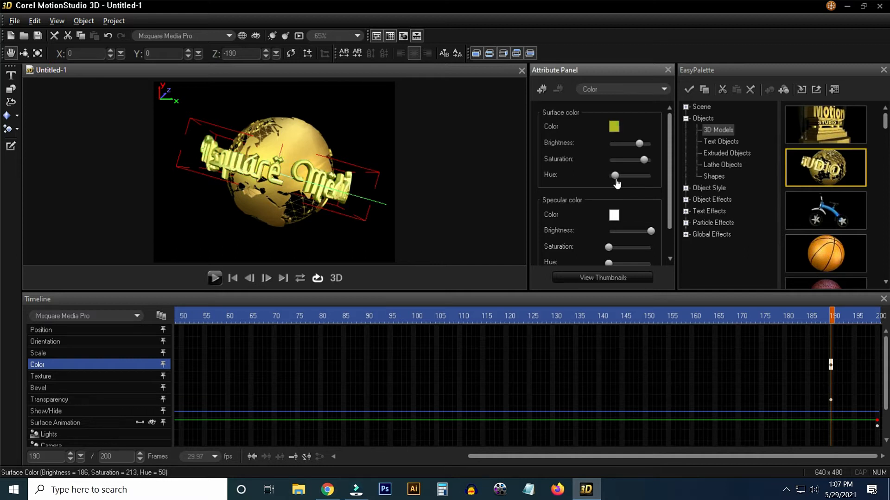
# - Display the Lights attributes, turn off light 2, and try the scene with light 1 off before turning it back on
pyautogui.click(626, 85)
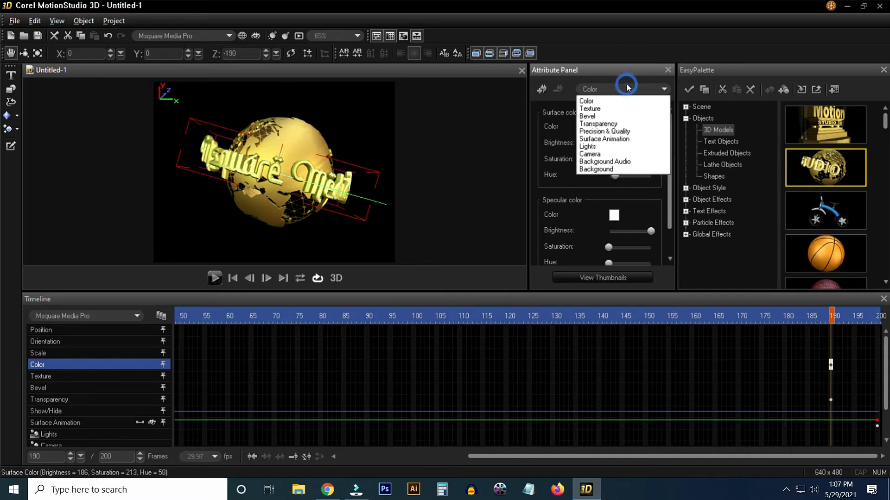
pyautogui.click(637, 147)
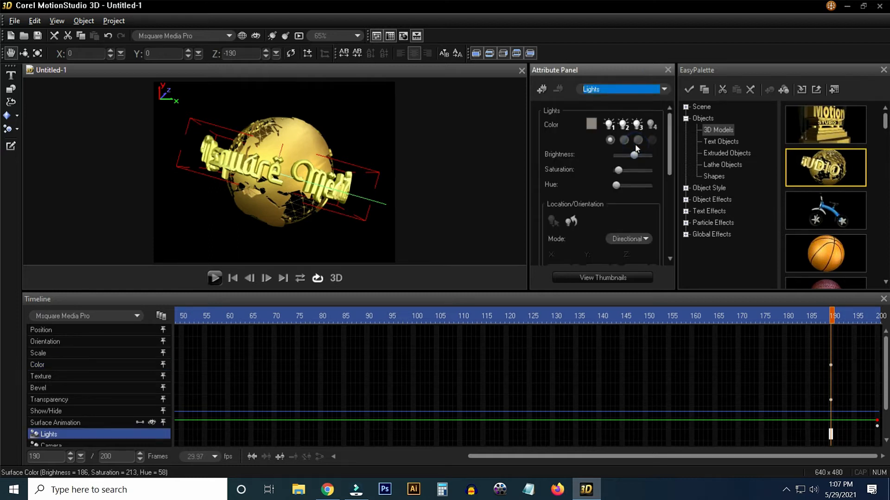
pyautogui.click(610, 126)
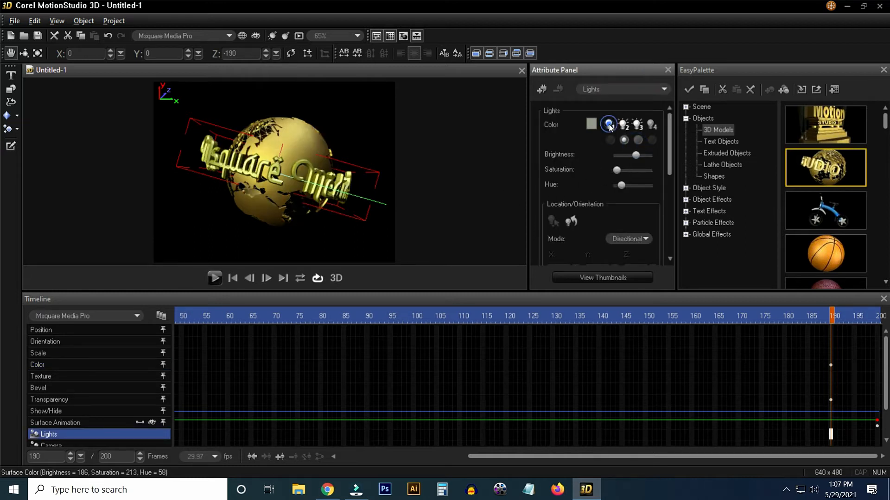
pyautogui.click(624, 127)
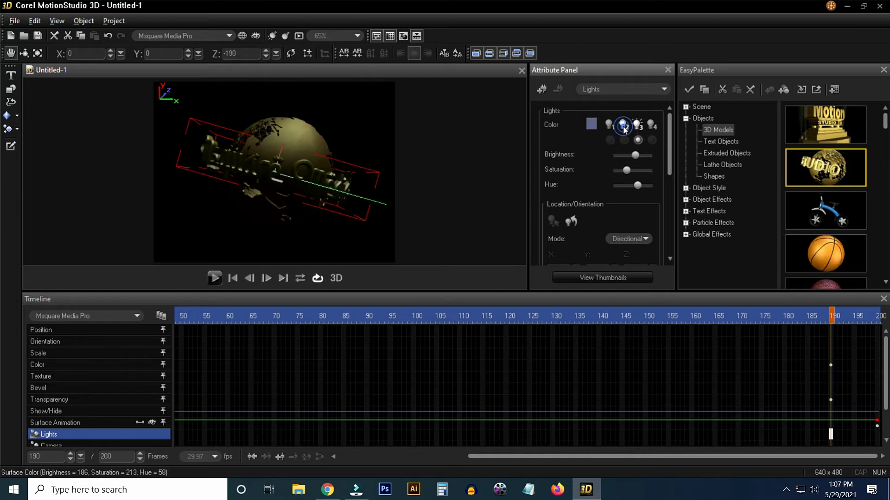
pyautogui.click(610, 126)
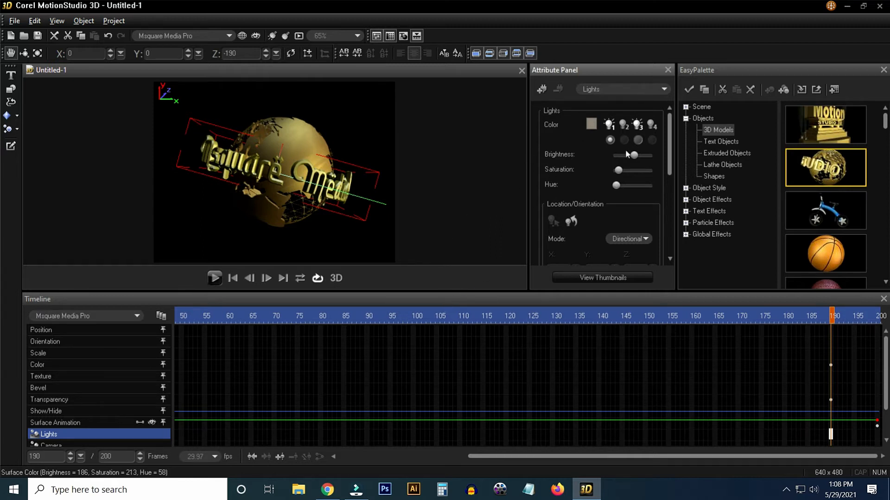
# - Try white and yellow as light 1's color, and set it to cyan
pyautogui.click(591, 124)
pyautogui.click(659, 151)
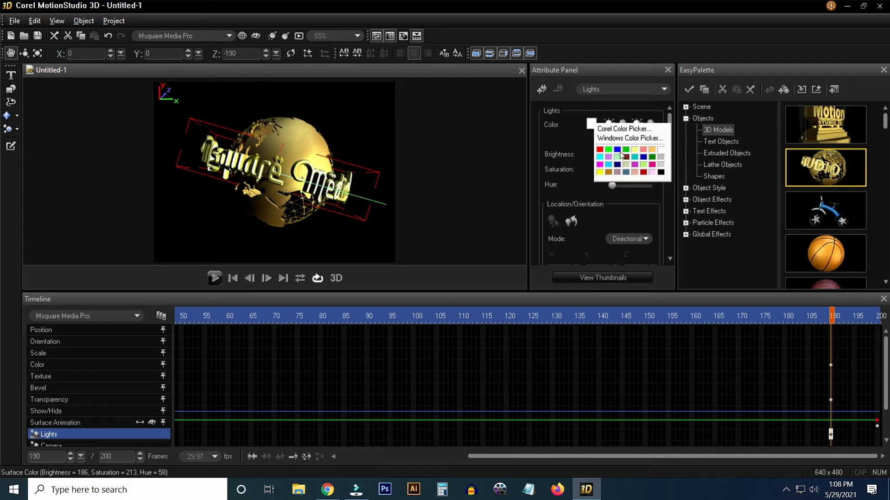
pyautogui.click(601, 172)
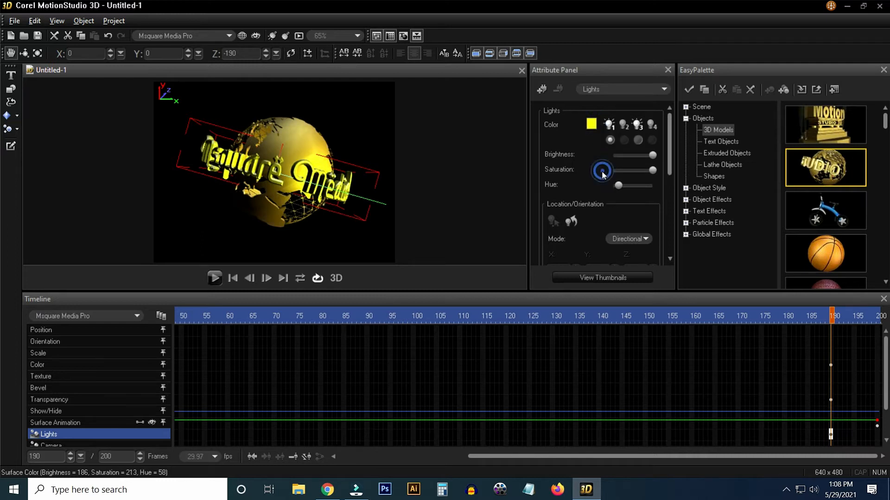
pyautogui.click(591, 124)
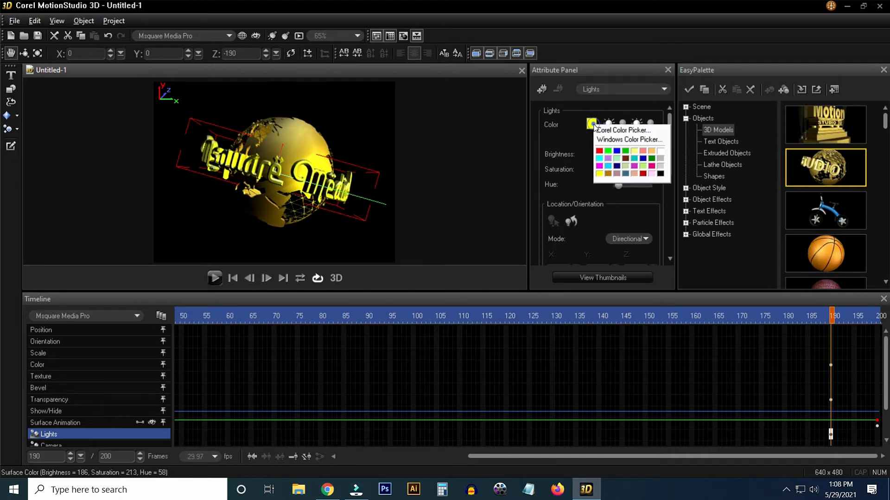
pyautogui.click(598, 158)
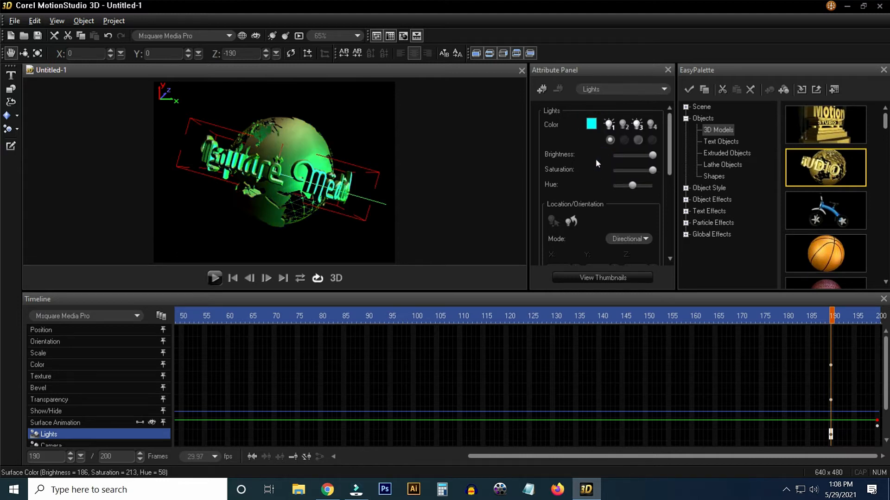
# - Turn light 2 back on and switch light 1 off
pyautogui.click(622, 126)
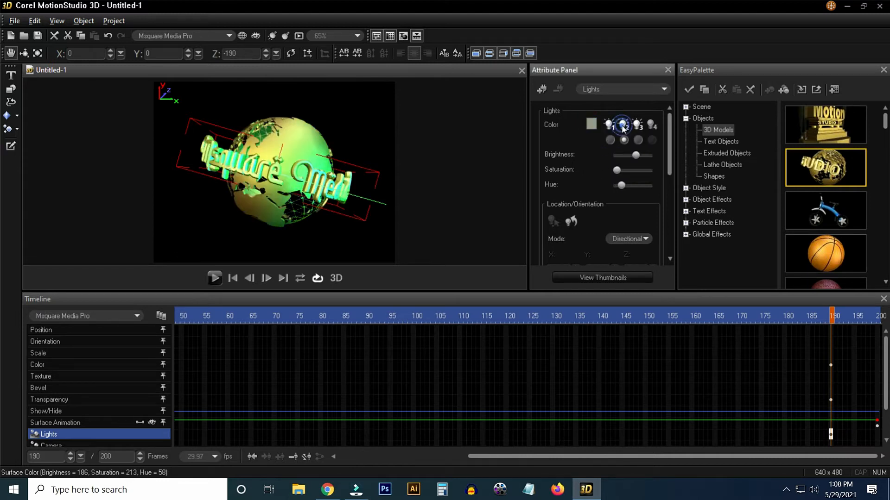
pyautogui.click(609, 126)
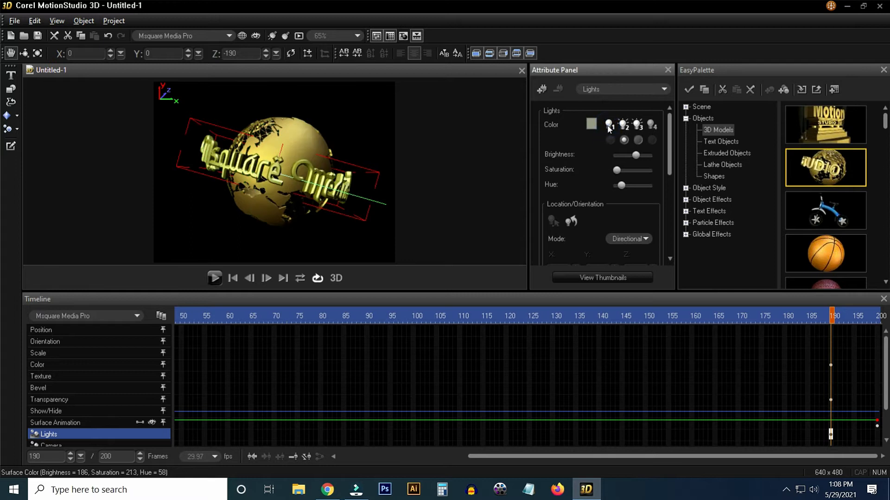
pyautogui.click(643, 92)
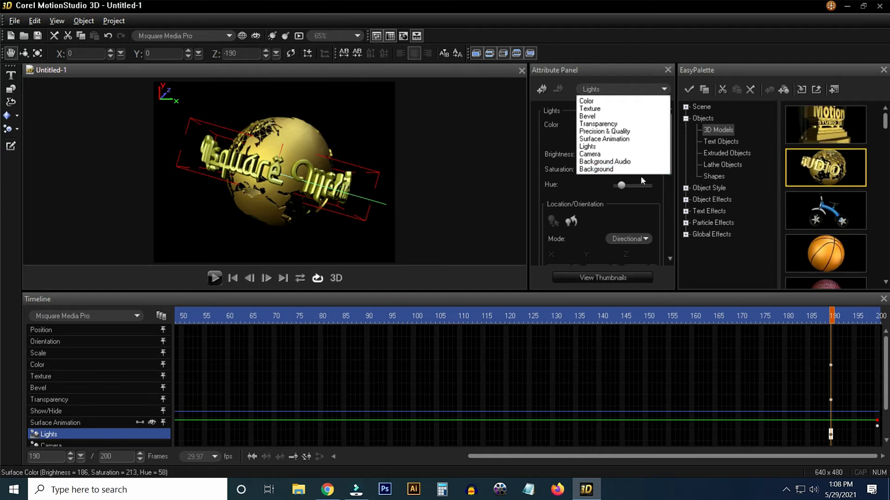
pyautogui.click(617, 71)
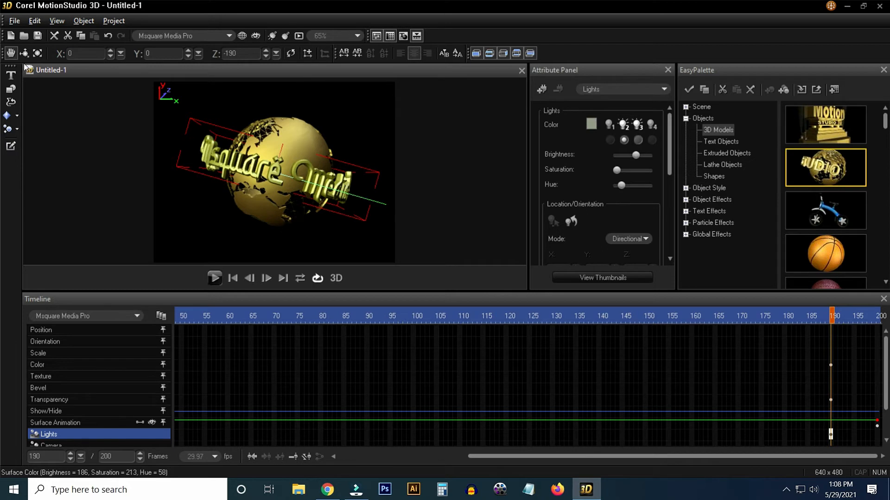
# - Preview the animation, turn off looped playback, and return the playhead to frame 1
pyautogui.click(215, 278)
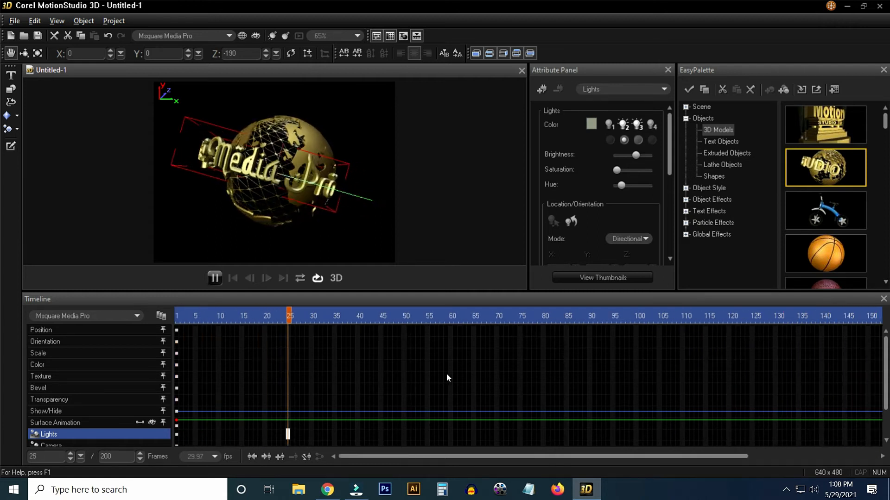
pyautogui.press('space')
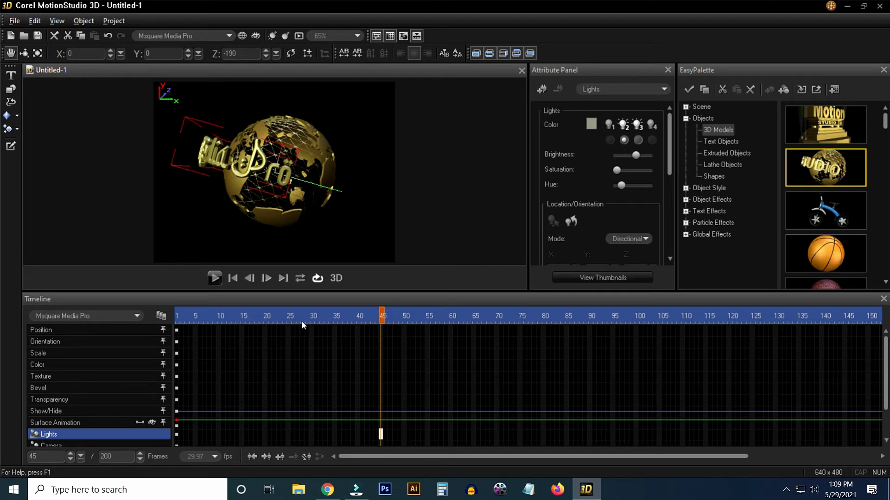
pyautogui.click(317, 278)
pyautogui.moveTo(381, 320); pyautogui.dragTo(177, 320)
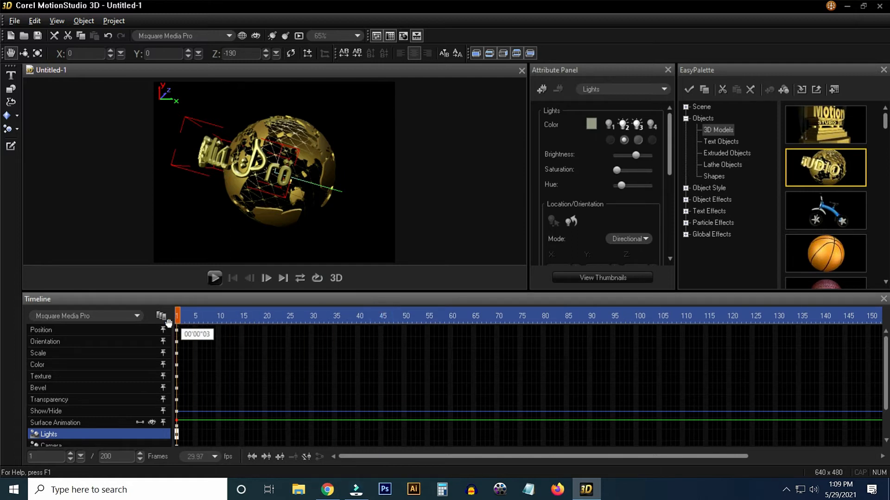
# - Move the playhead to frame 63 while trying the Scale mode for the text, and return to moving its position
pyautogui.click(37, 53)
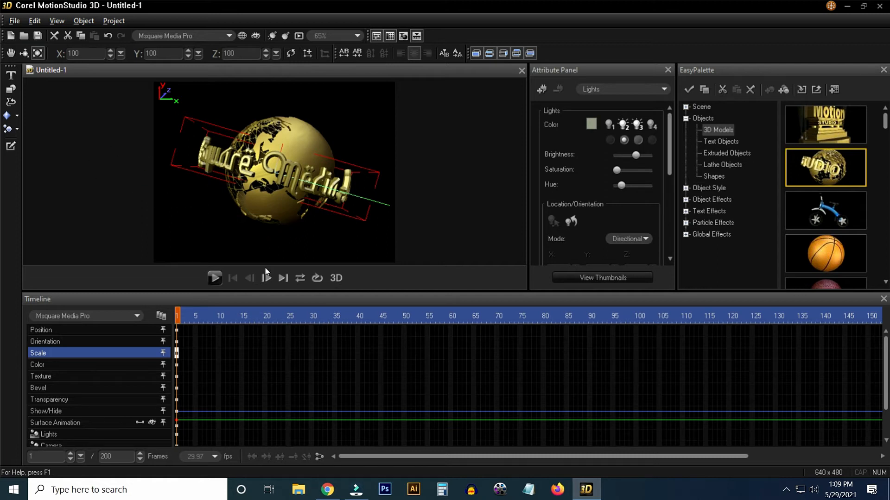
pyautogui.moveTo(178, 318); pyautogui.dragTo(464, 318)
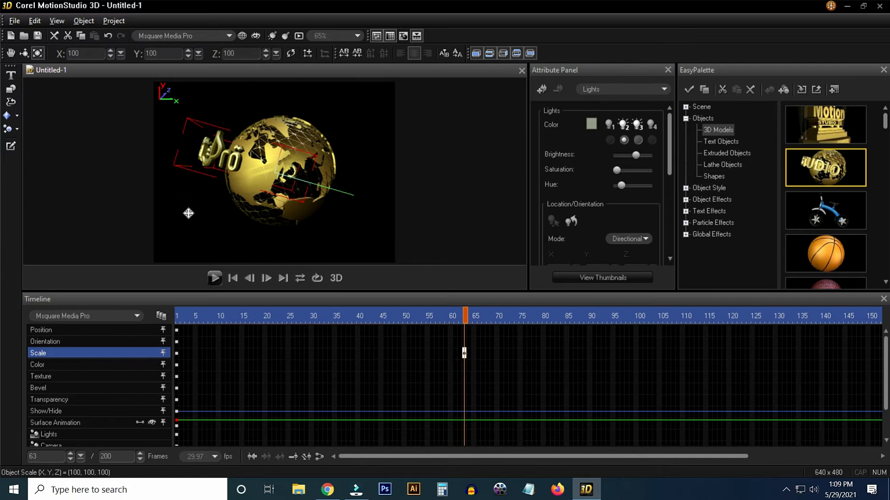
pyautogui.click(12, 54)
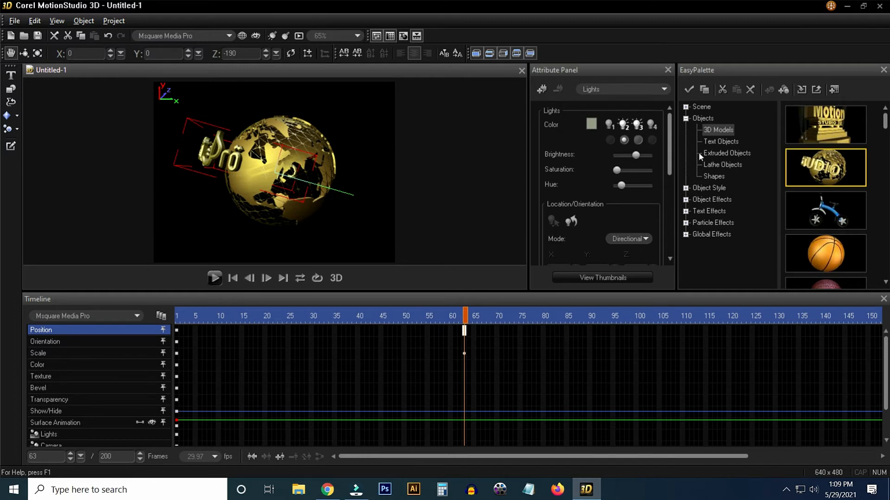
# - Browse the Text Objects, Extruded Objects and Lathe Objects presets
pyautogui.click(721, 142)
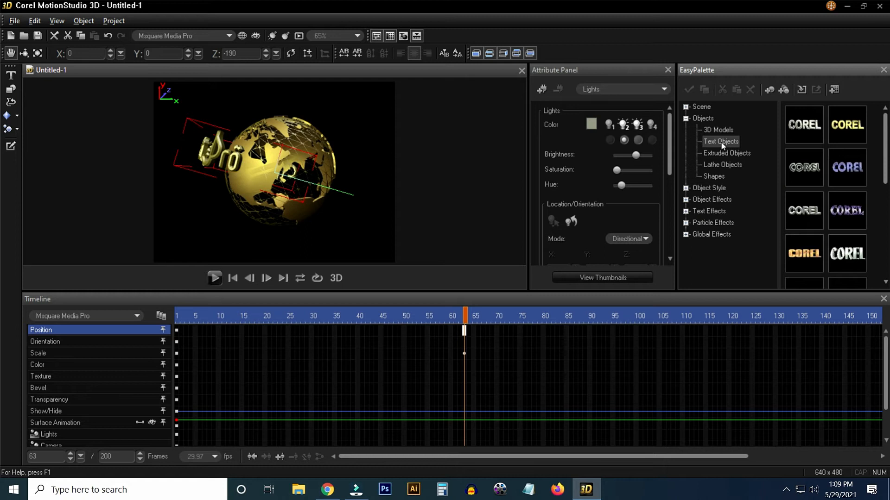
pyautogui.click(720, 157)
pyautogui.click(714, 142)
pyautogui.click(721, 163)
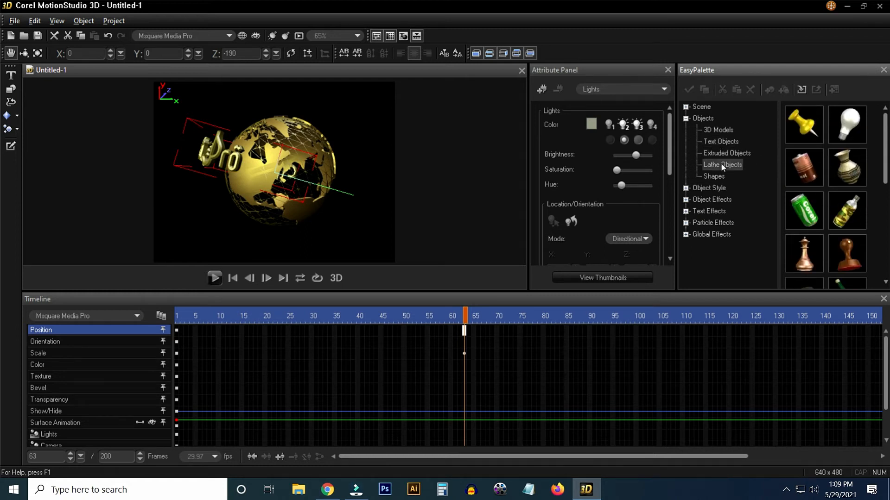
pyautogui.click(715, 154)
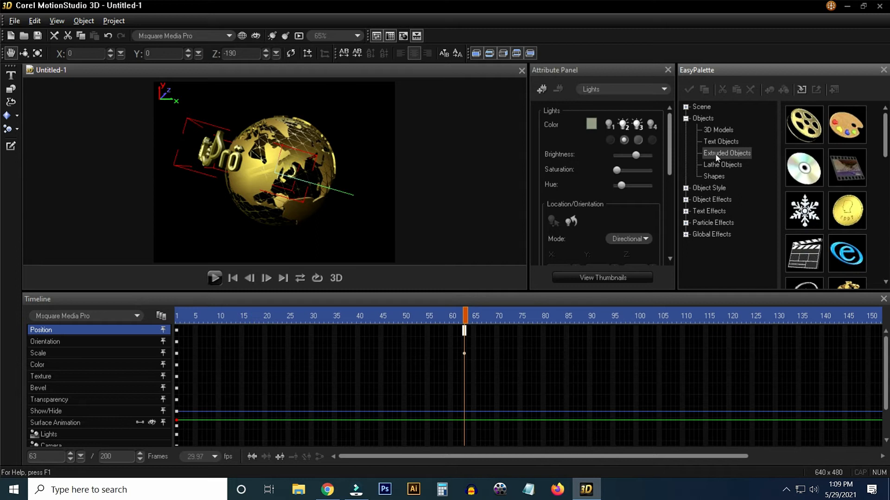
pyautogui.click(716, 142)
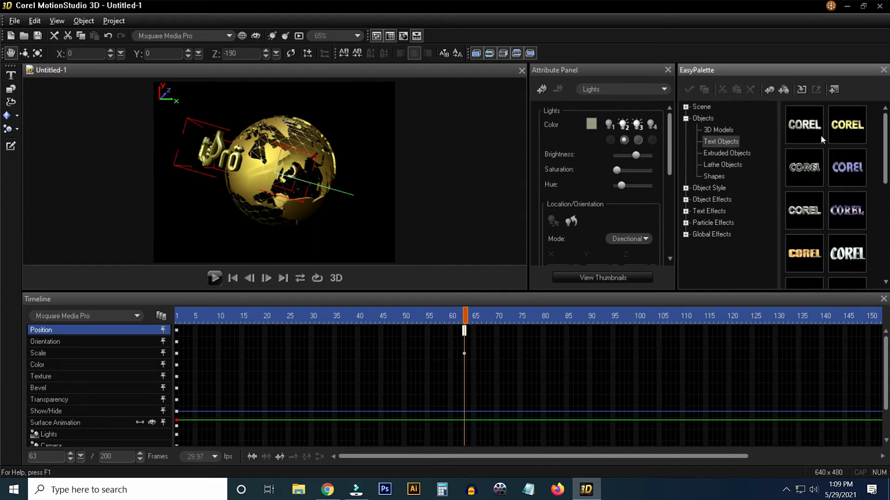
# - Try adding the yellow COREL text preset to the scene and moving it below the globe, and undo both changes
pyautogui.click(846, 131)
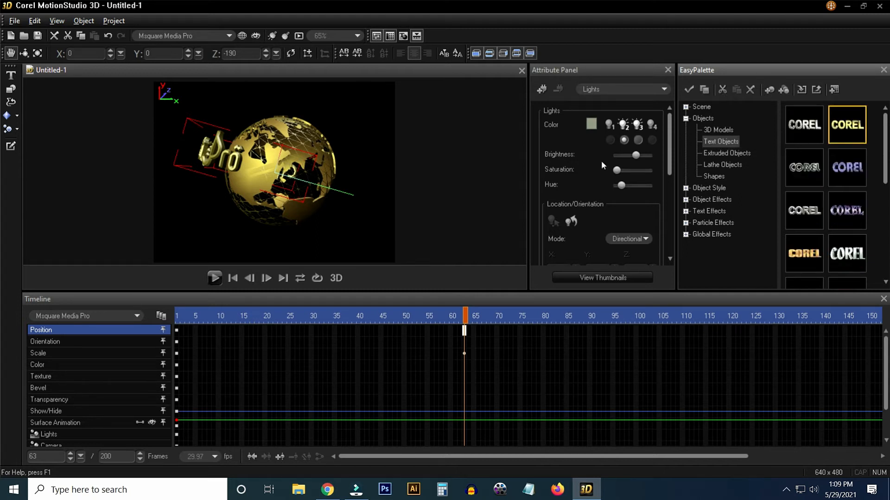
pyautogui.click(213, 155)
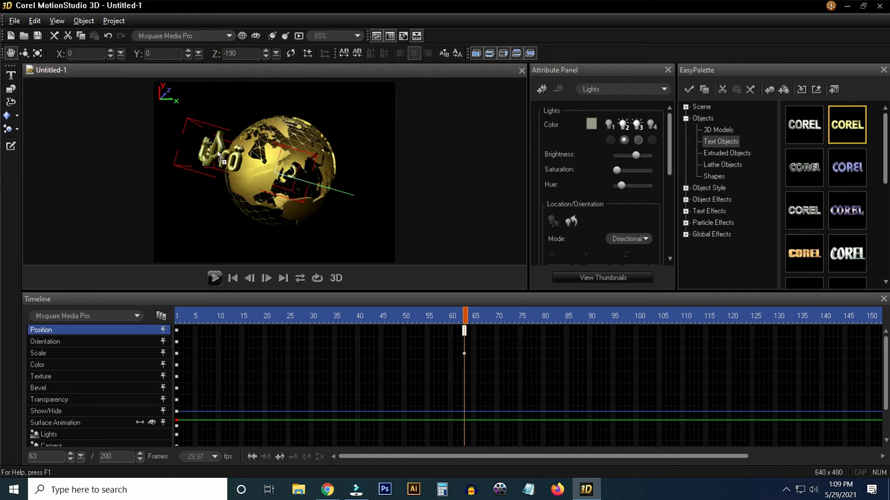
pyautogui.moveTo(218, 153); pyautogui.dragTo(206, 161)
pyautogui.moveTo(367, 180); pyautogui.dragTo(350, 239)
pyautogui.hotkey('ctrl', 'z')
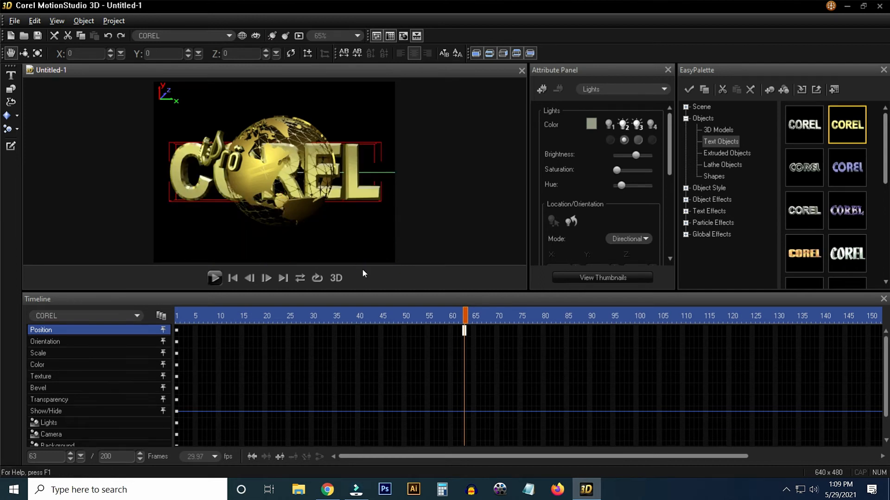
pyautogui.hotkey('ctrl', 'z')
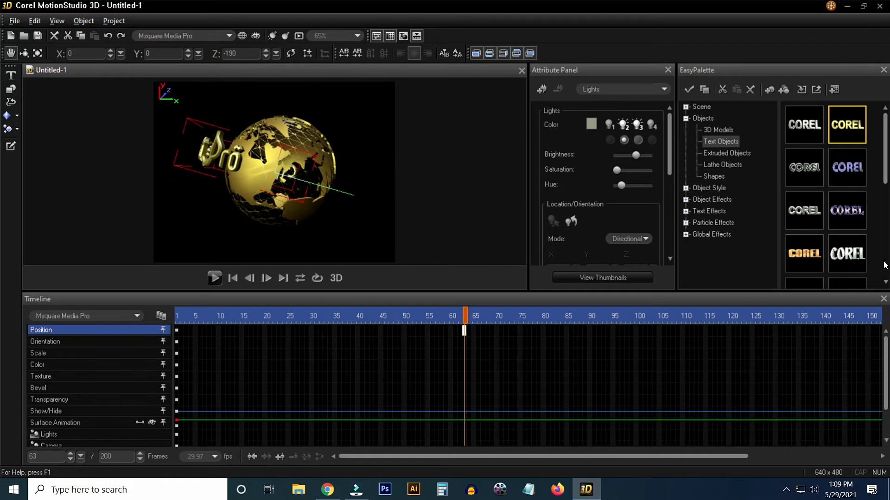
# - Browse the Board and Custom Bevel object styles, and display the Lightning presets of the Global Effects
pyautogui.click(686, 189)
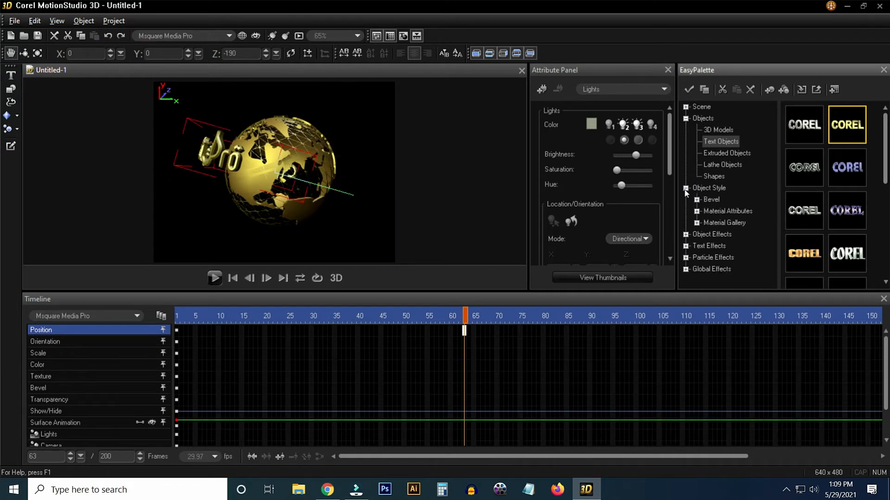
pyautogui.click(697, 200)
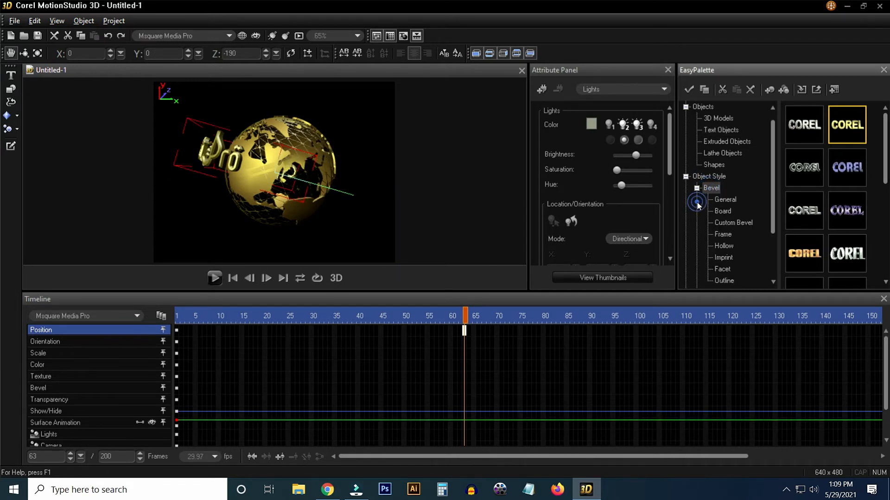
pyautogui.click(722, 210)
pyautogui.click(723, 223)
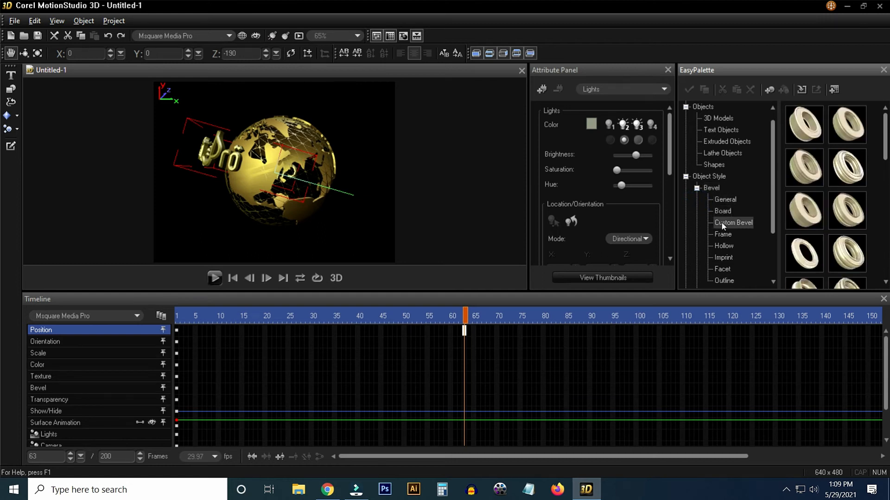
pyautogui.click(685, 177)
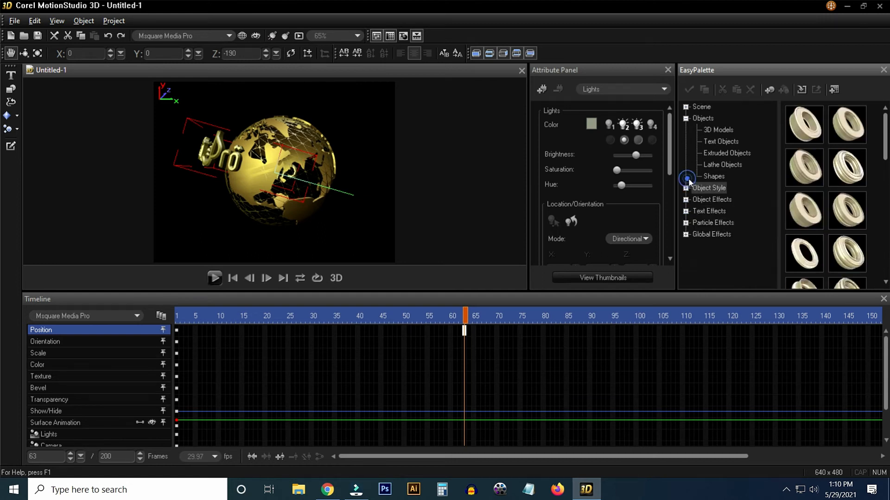
pyautogui.click(686, 235)
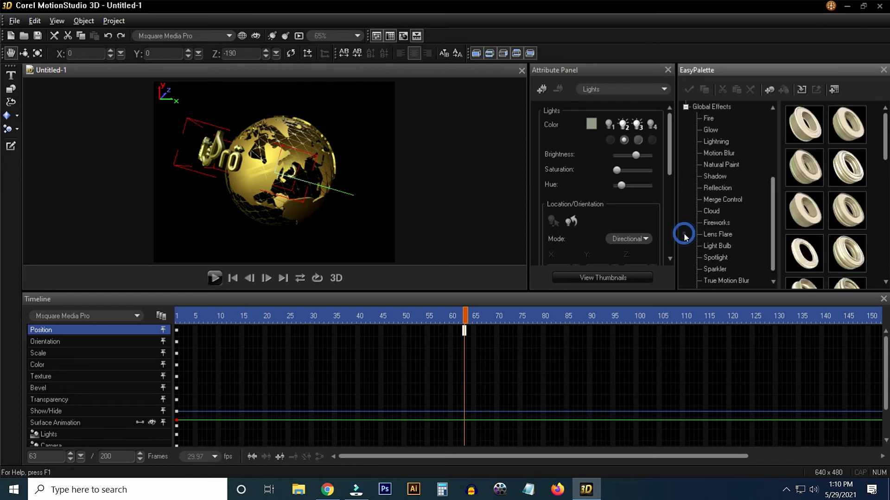
pyautogui.click(713, 141)
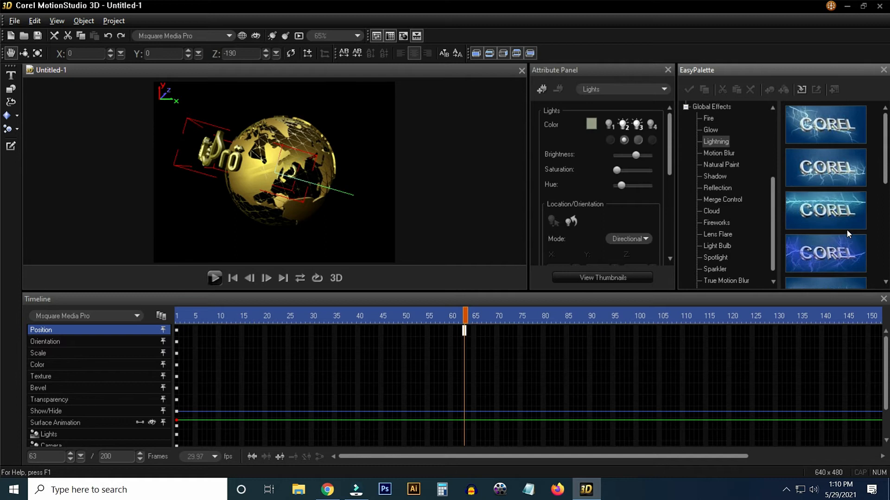
# - Examine the Lightning, Motion Blur, Reflection, Shadow, Cloud, Fireworks and Lens Flare presets of the Global Effects
pyautogui.click(850, 249)
pyautogui.scroll(-5, 852, 252)
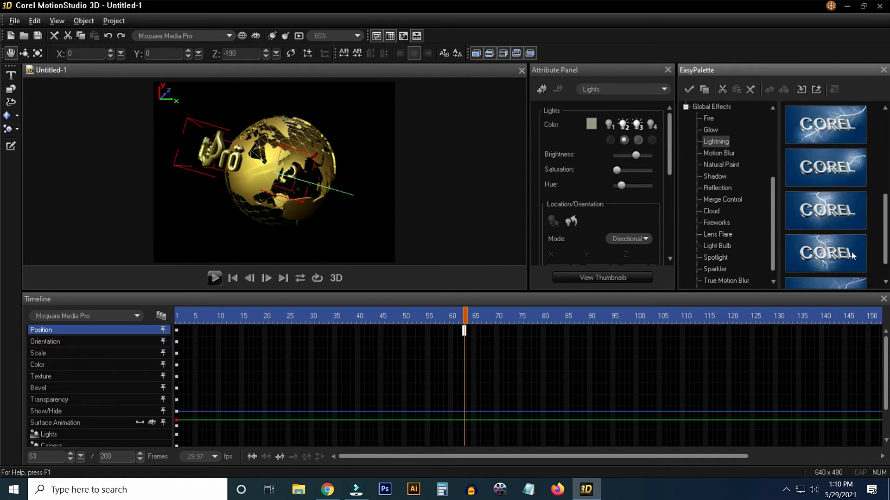
pyautogui.scroll(-1, 852, 253)
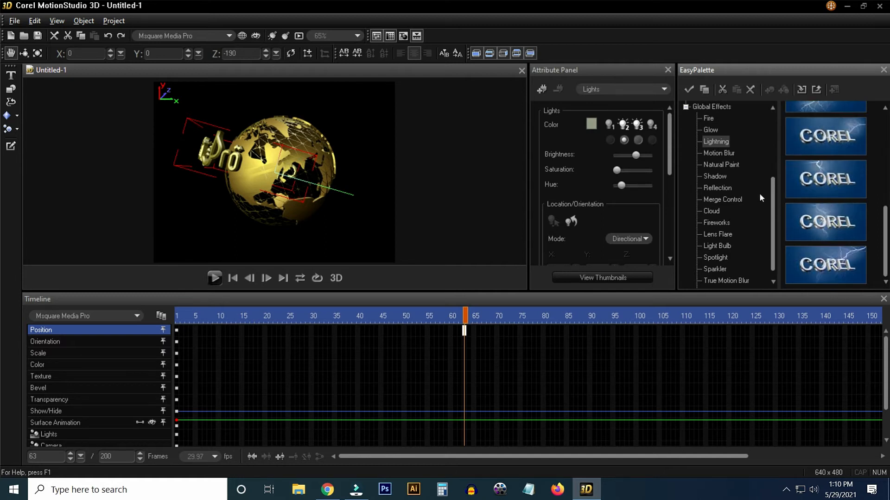
pyautogui.click(720, 153)
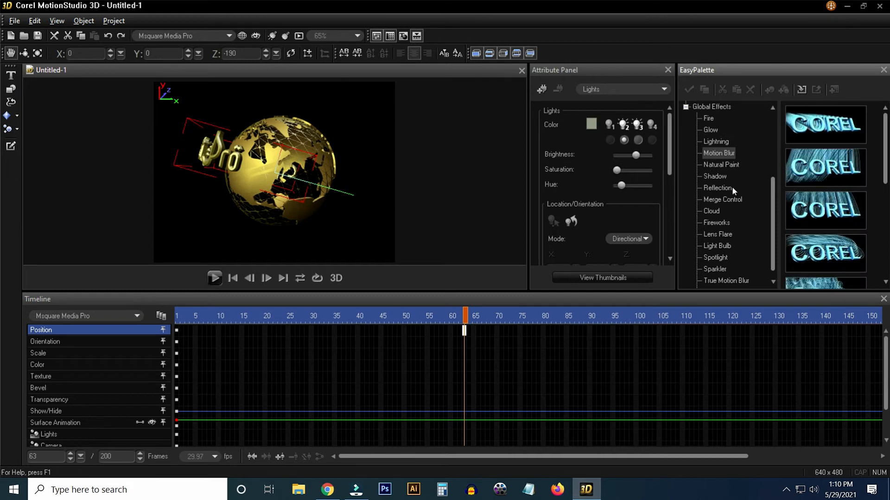
pyautogui.click(716, 187)
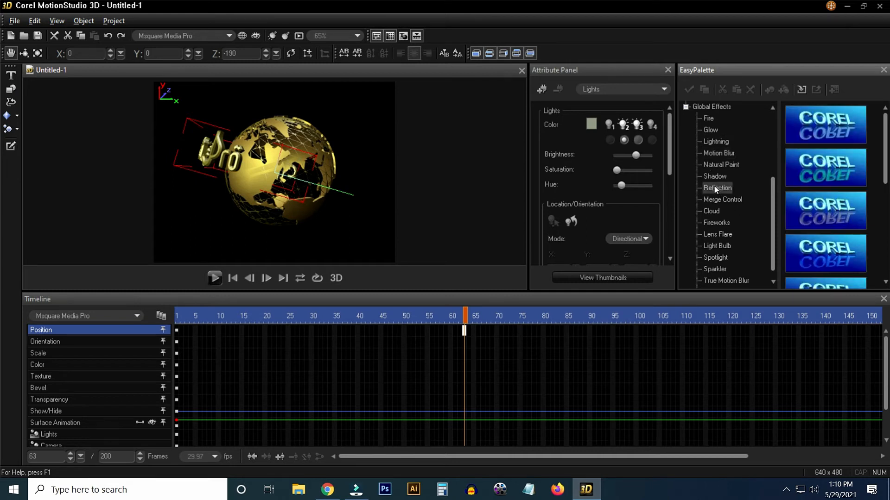
pyautogui.click(715, 176)
pyautogui.click(716, 211)
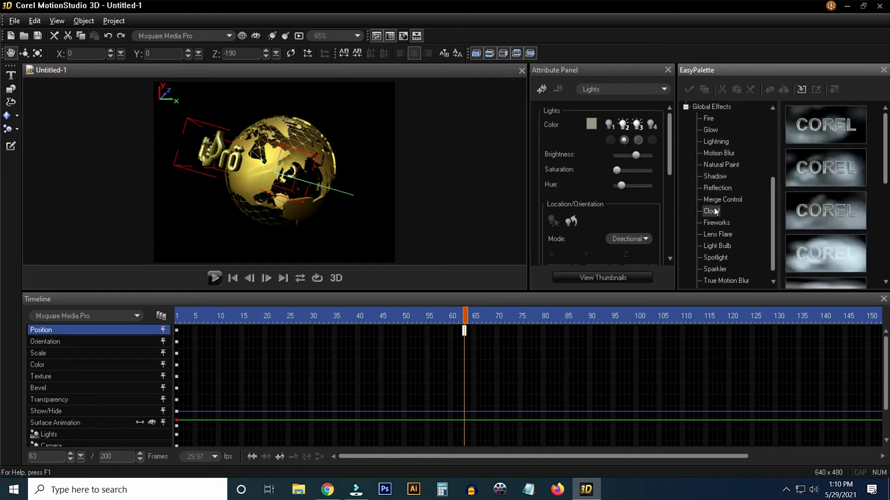
pyautogui.click(713, 223)
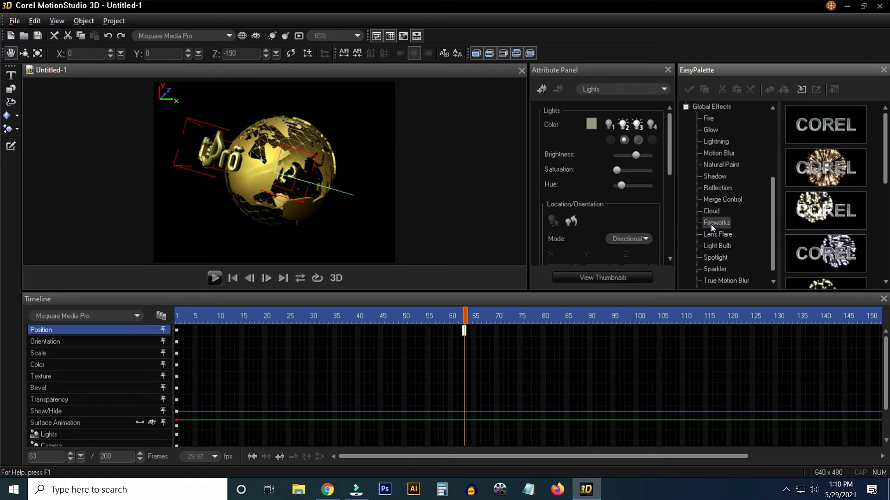
pyautogui.click(714, 234)
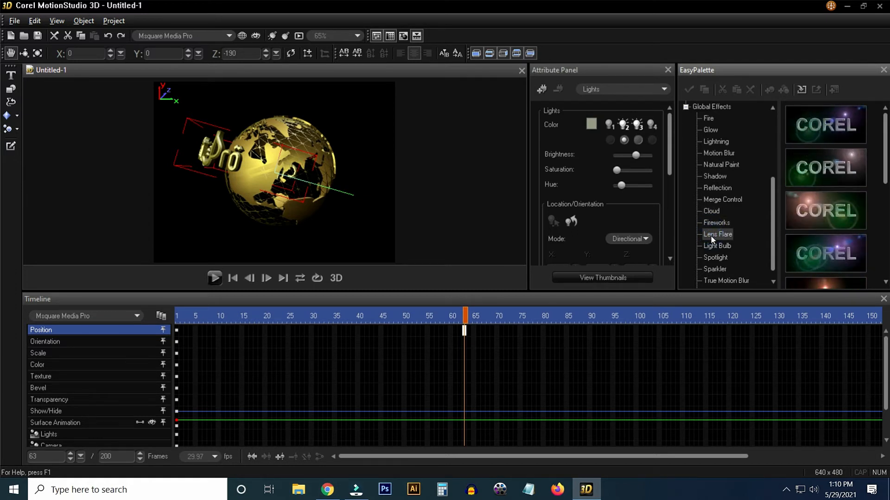
# - Apply the Light Bulb preset with four corner lights to the scene, and preview the animation, pausing at frame 111
pyautogui.click(717, 246)
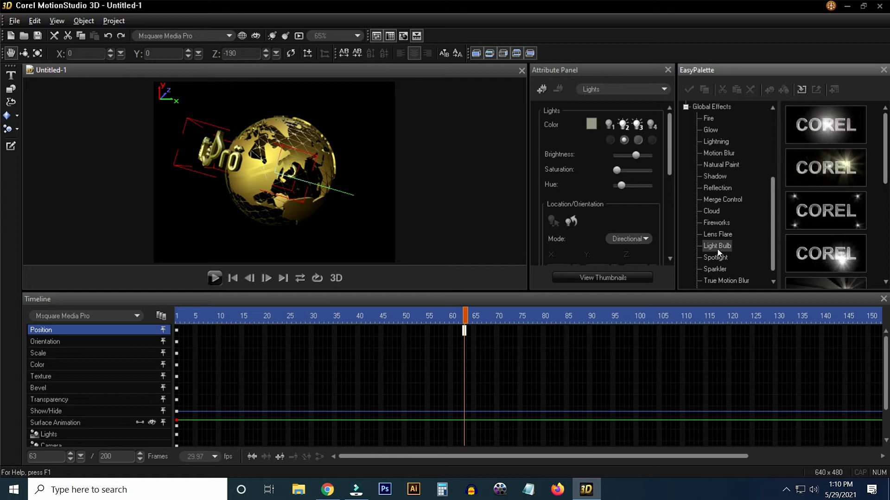
pyautogui.click(217, 156)
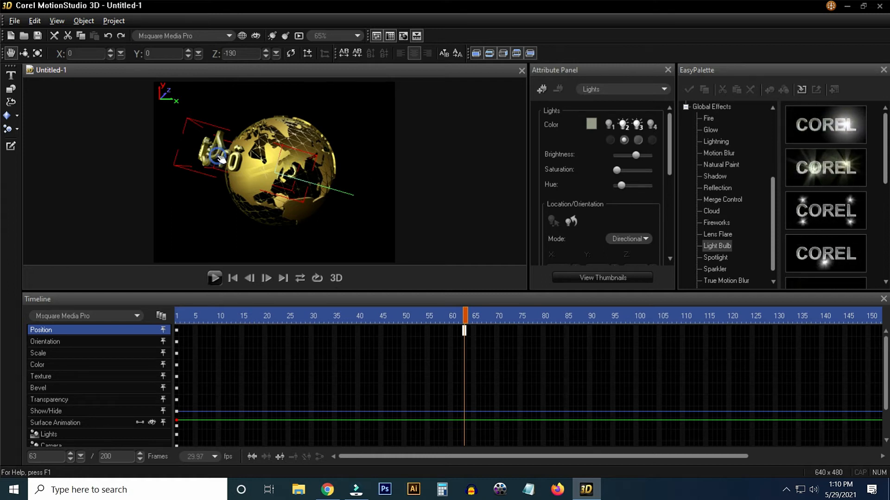
pyautogui.moveTo(813, 217); pyautogui.dragTo(220, 203)
pyautogui.press('space')
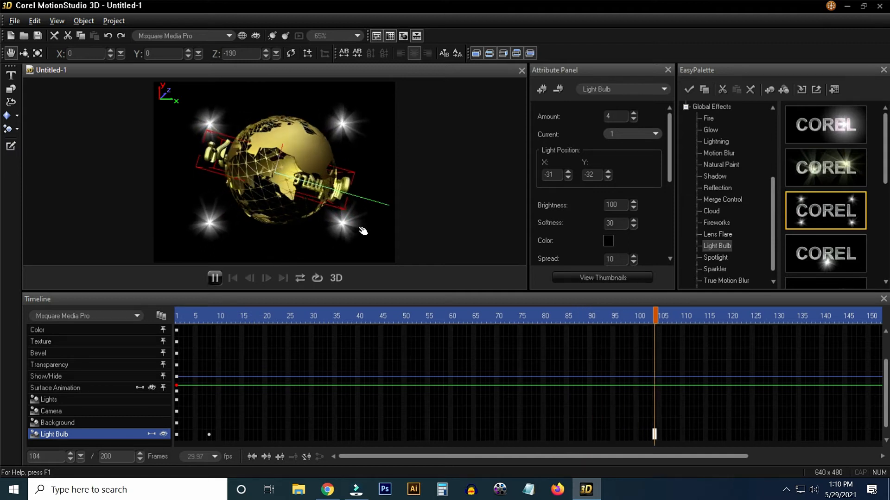
pyautogui.press('space')
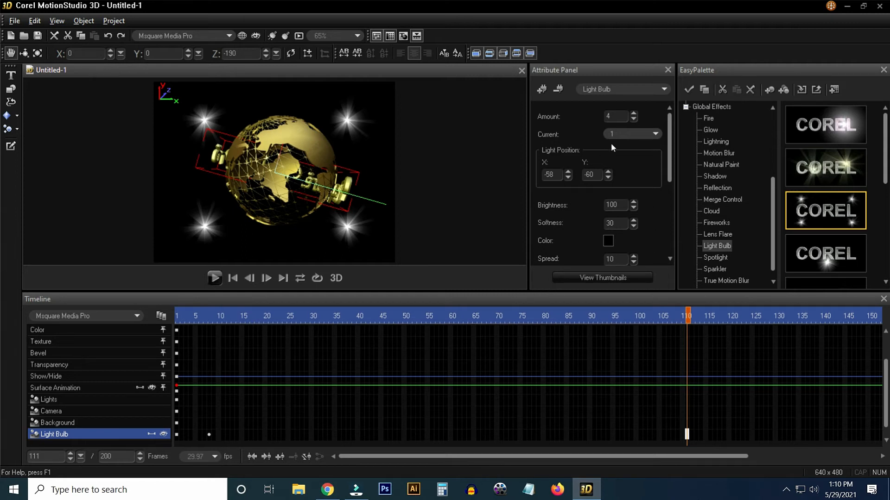
# - Set the background color to blue at frame 111 and play the animation through to the last frame
pyautogui.click(664, 90)
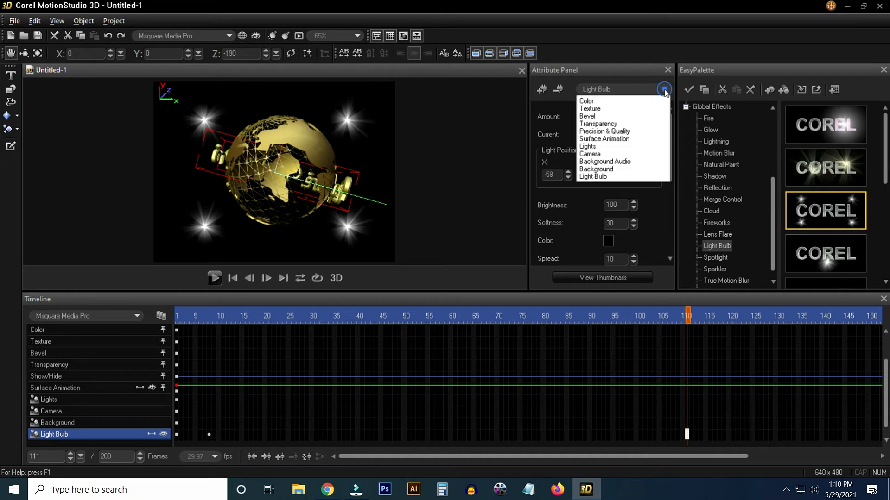
pyautogui.click(599, 169)
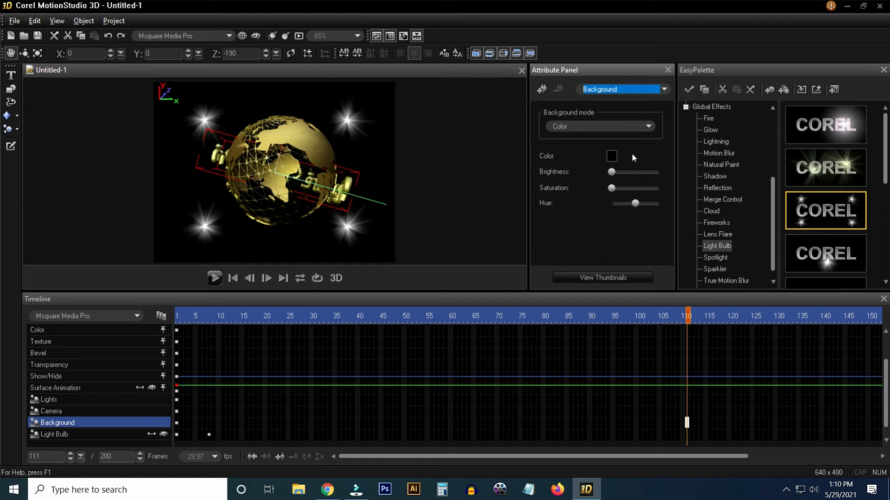
pyautogui.click(612, 157)
pyautogui.click(645, 185)
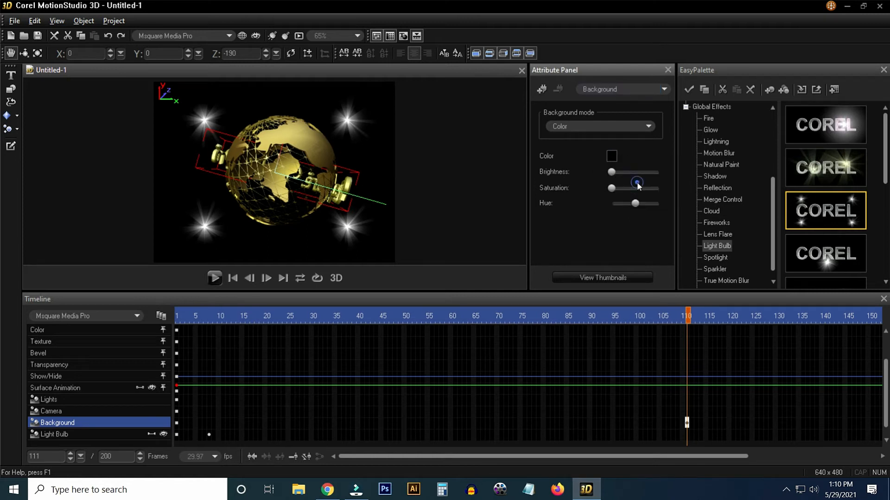
pyautogui.click(611, 159)
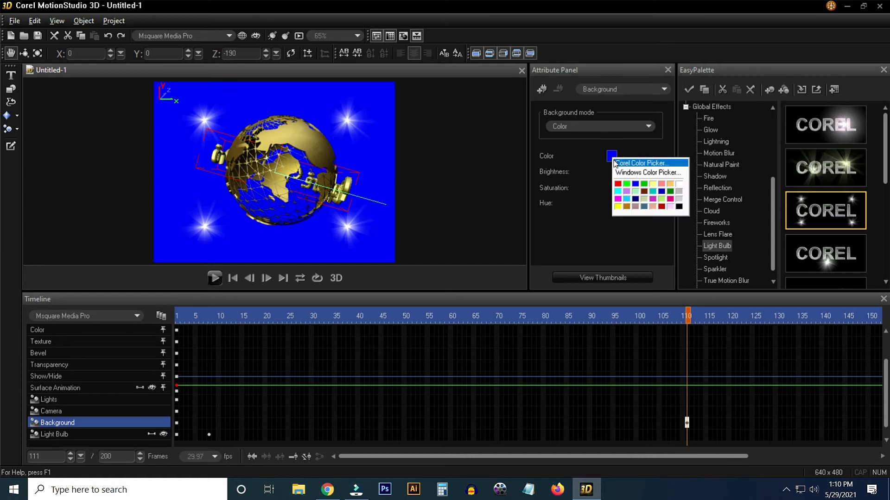
pyautogui.click(635, 184)
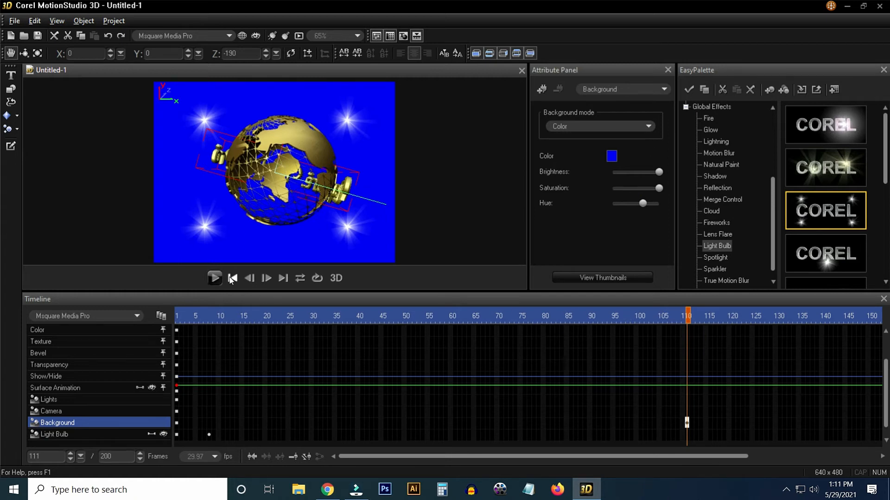
pyautogui.click(215, 278)
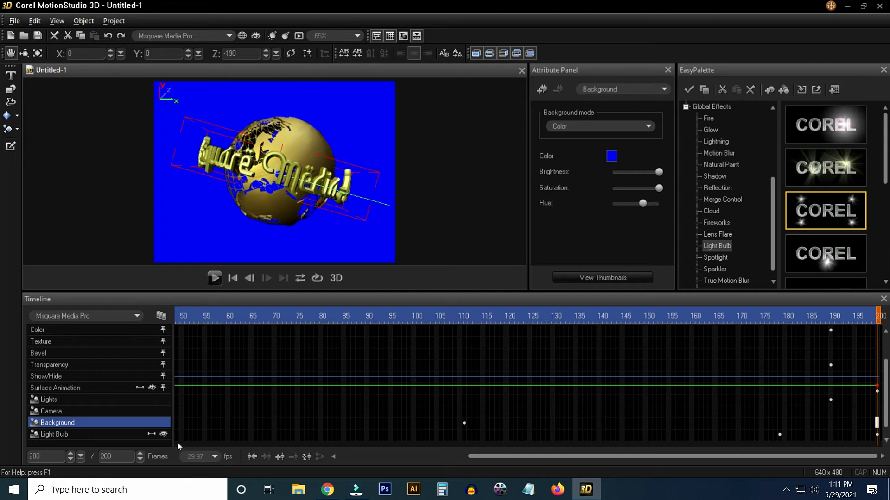
# - Start exporting the title as an AVI video overlay, and set its frame rate to 30 frames/sec in the save options
pyautogui.click(16, 21)
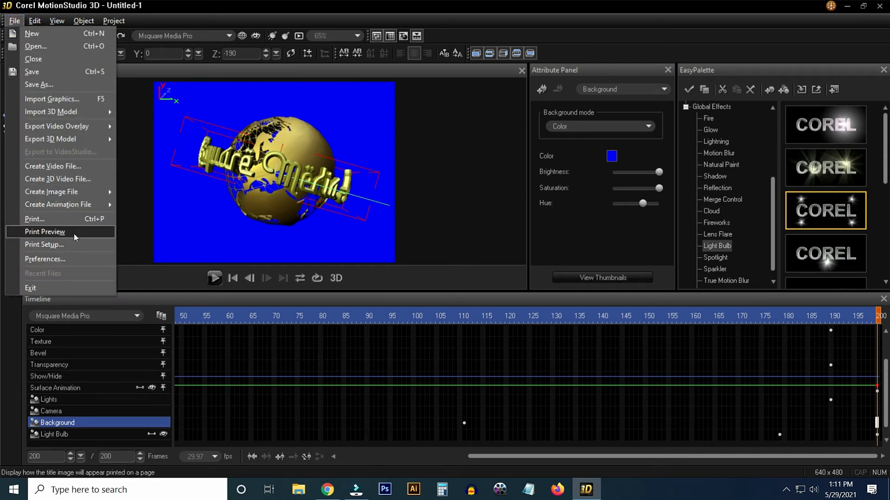
pyautogui.moveTo(83, 206)
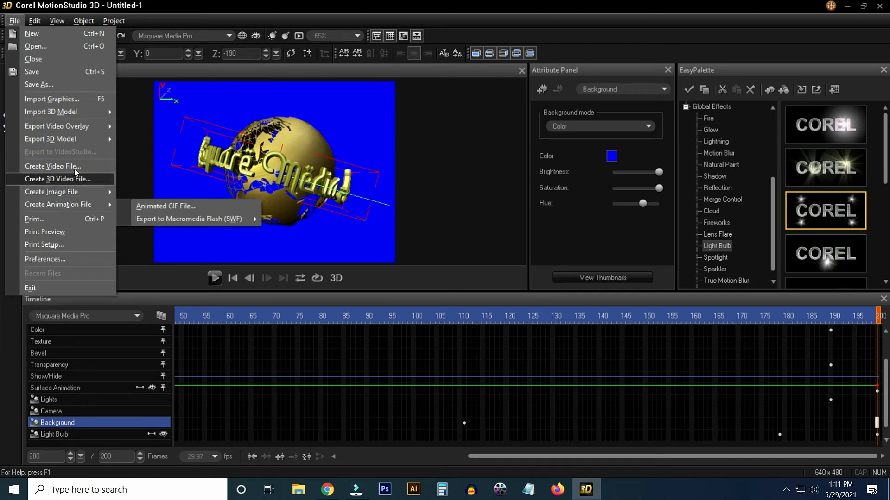
pyautogui.moveTo(65, 130)
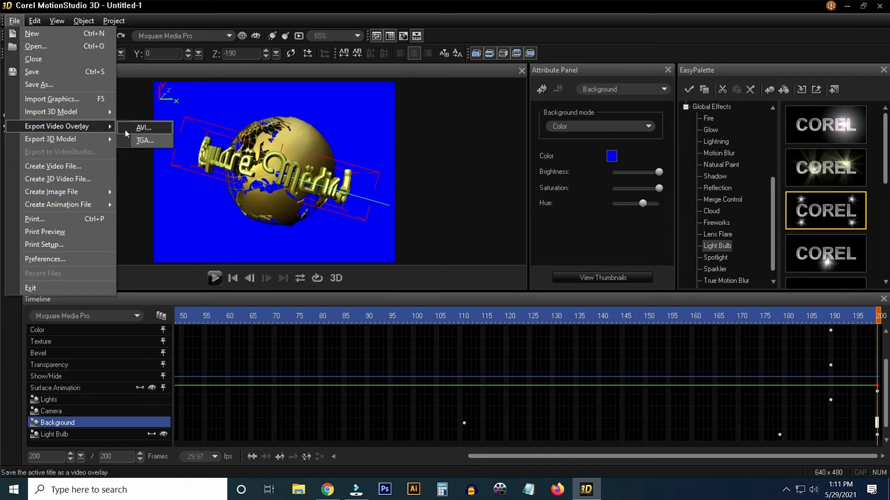
pyautogui.click(139, 127)
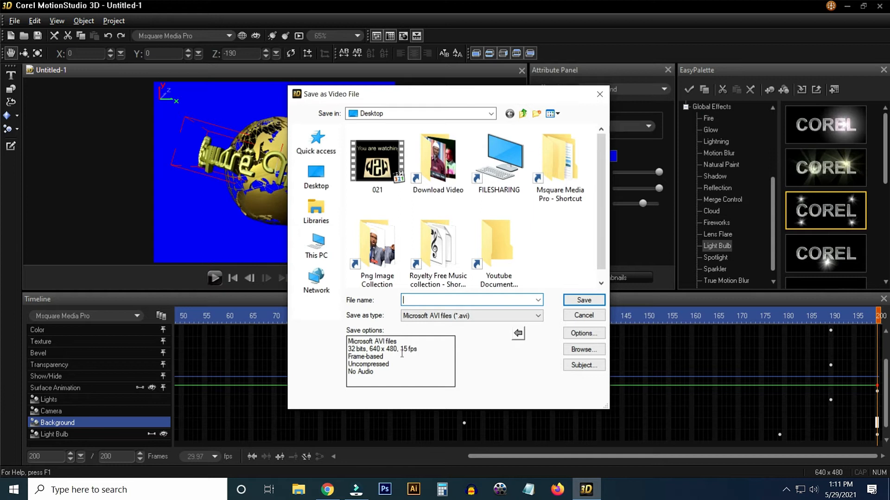
pyautogui.click(582, 336)
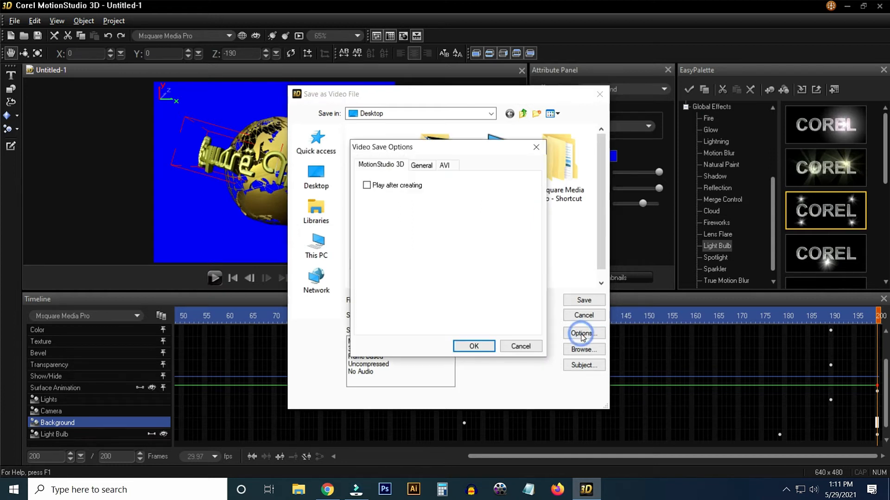
pyautogui.click(426, 167)
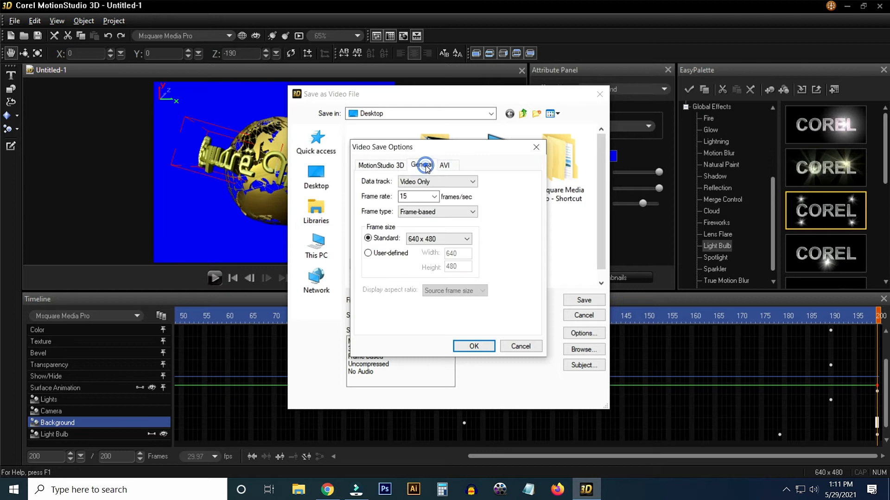
pyautogui.click(434, 197)
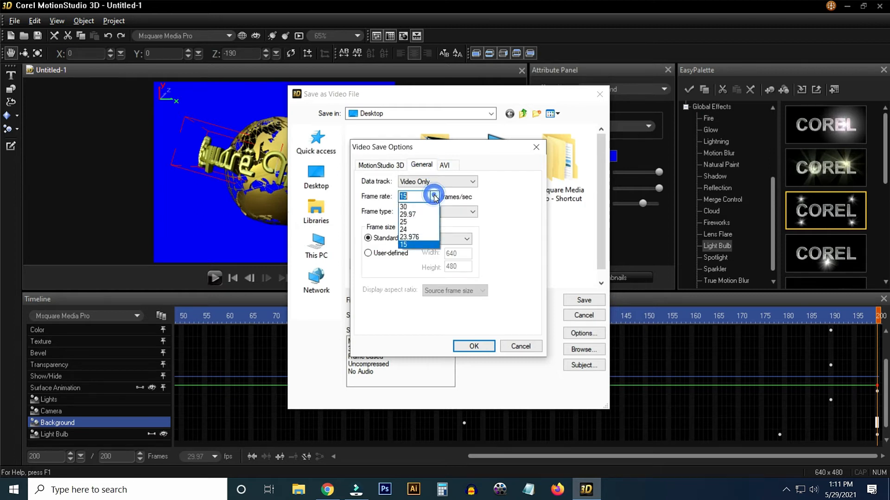
pyautogui.click(412, 208)
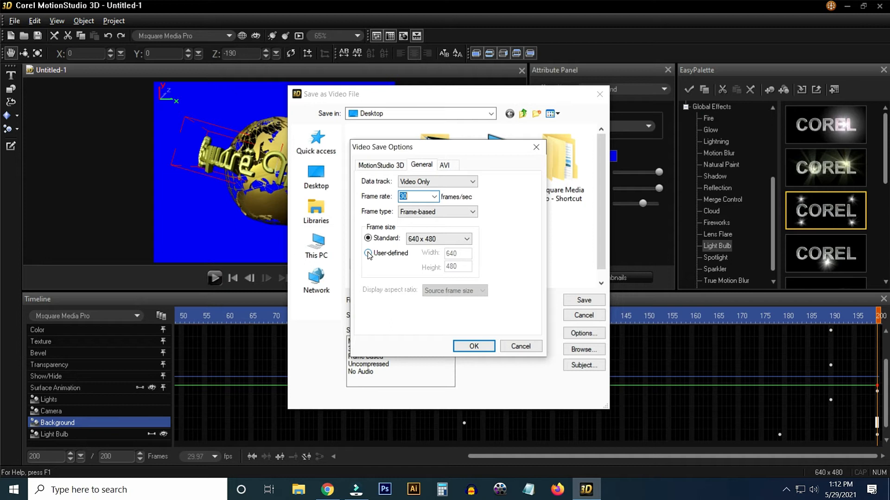
# - Try a user-defined frame size of 1920 x 1080, and return to the standard 640 x 480 size
pyautogui.click(447, 239)
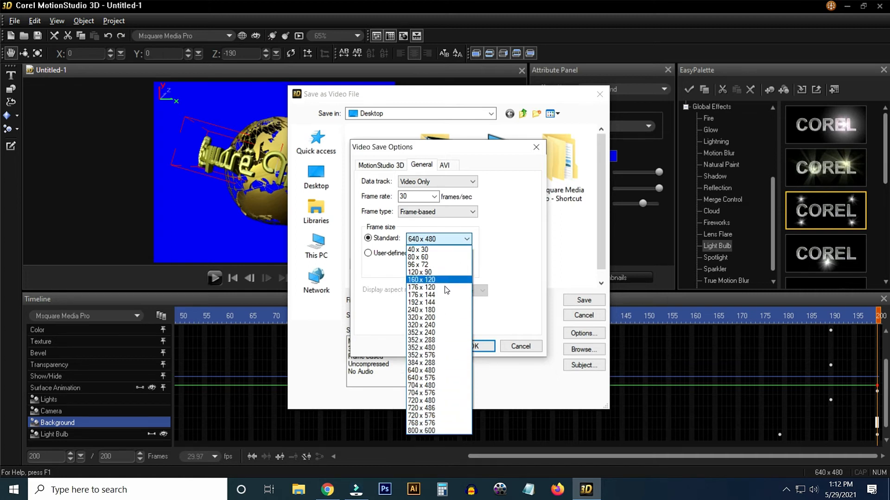
pyautogui.click(381, 266)
pyautogui.click(371, 254)
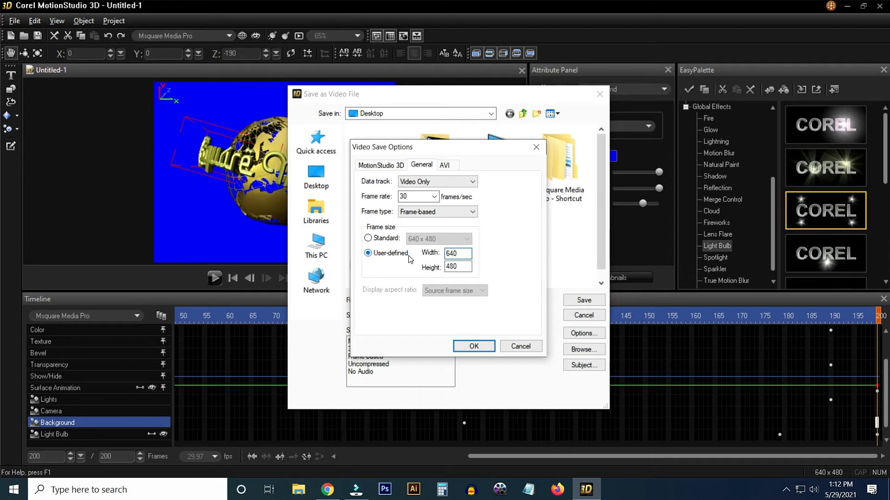
pyautogui.doubleClick(464, 253)
pyautogui.write('1920')
pyautogui.doubleClick(458, 266)
pyautogui.write('10')
pyautogui.click(368, 238)
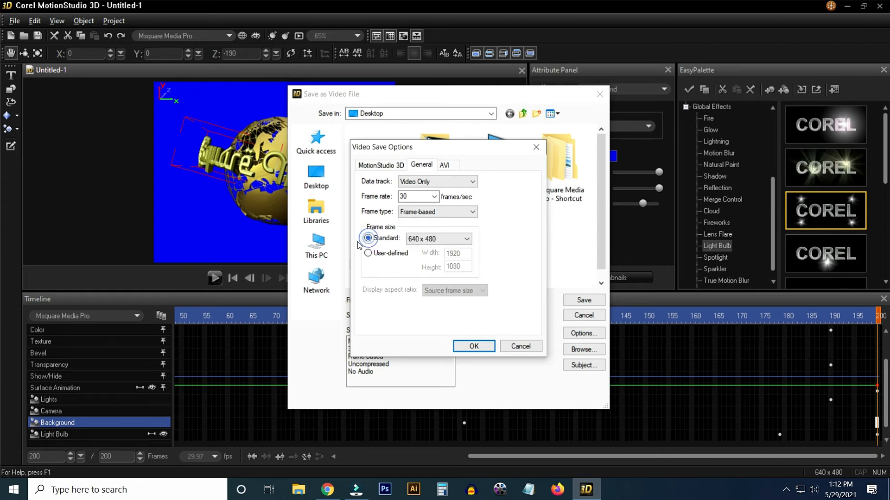
pyautogui.click(444, 239)
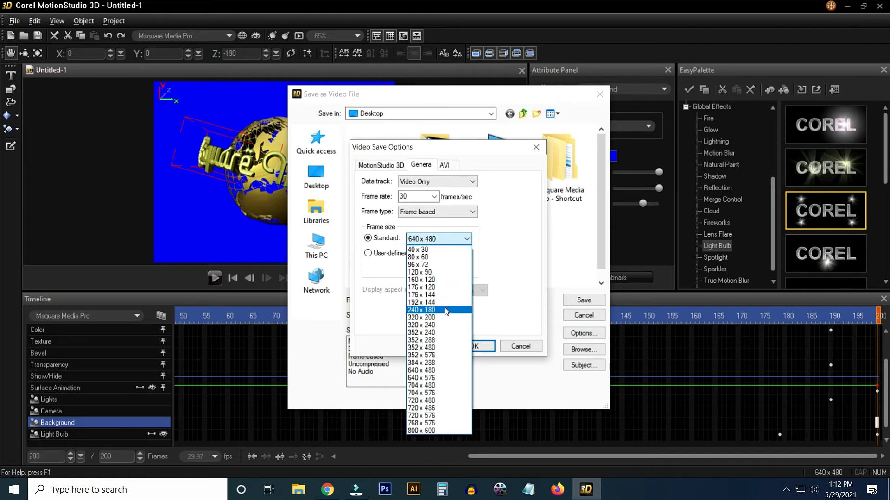
pyautogui.click(524, 220)
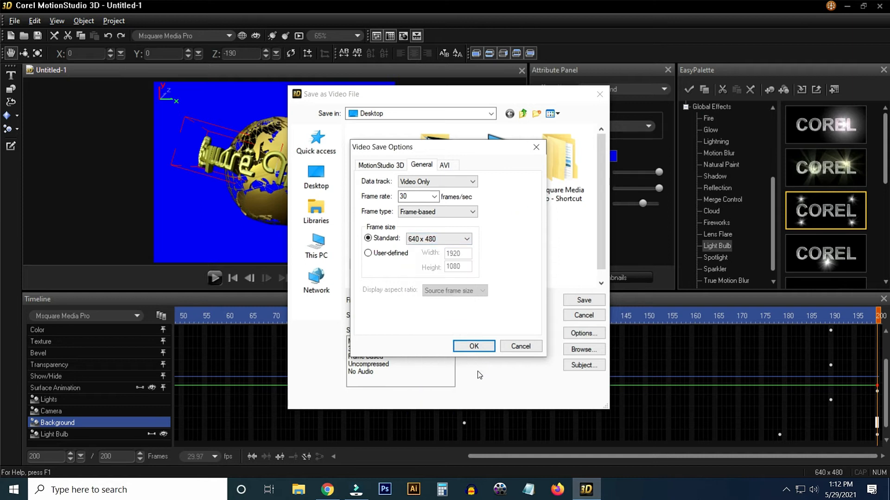
# - Accept the video save options and save the AVI overlay on the Desktop as "logo overlay"
pyautogui.click(475, 347)
pyautogui.click(428, 302)
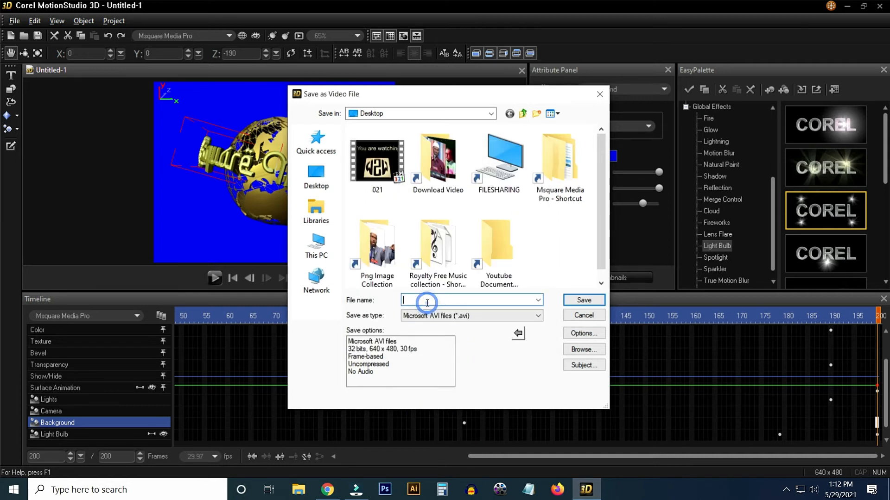
pyautogui.write('logo overlay')
pyautogui.click(584, 300)
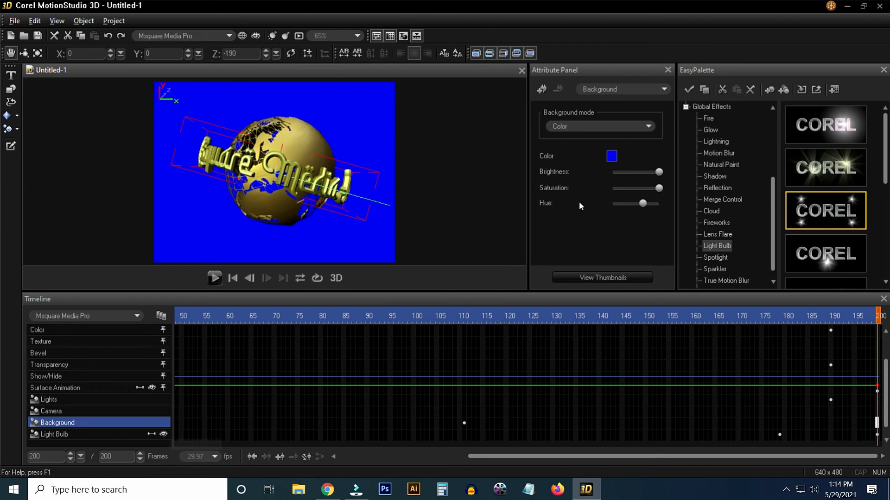
# - Switch to the desktop, move the logo overlay file to an empty area and play the video
pyautogui.click(848, 6)
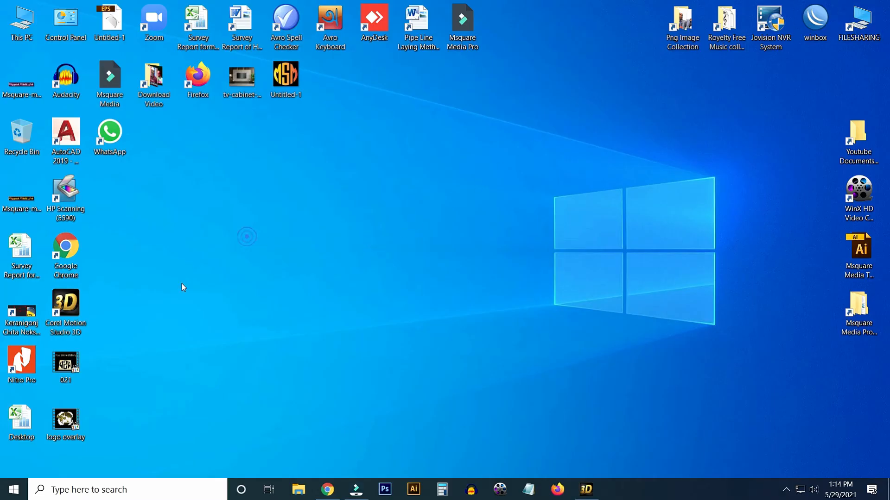
pyautogui.moveTo(66, 424); pyautogui.dragTo(143, 409)
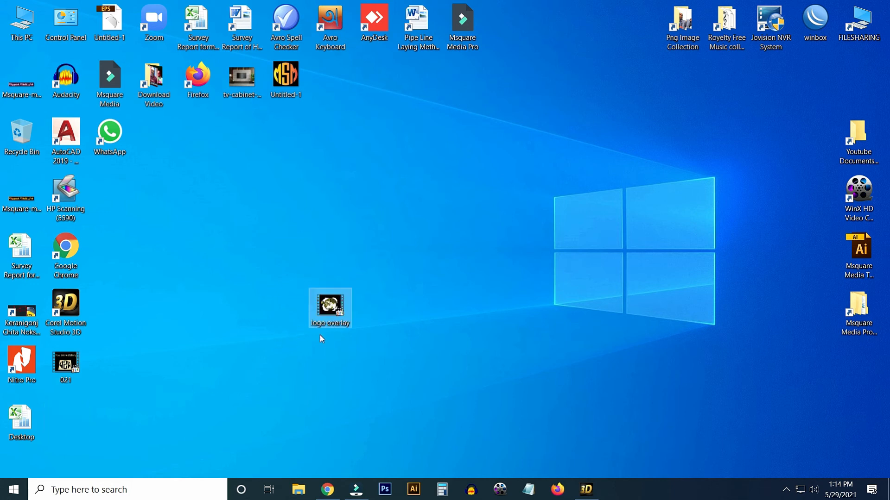
pyautogui.doubleClick(337, 310)
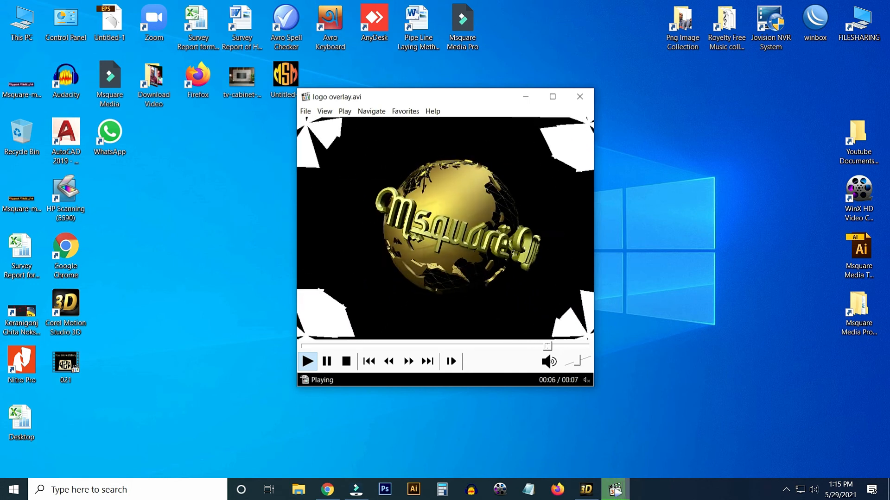
# - Close the video player, switch to Corel MotionStudio 3D, select the whole group and briefly play the animation
pyautogui.click(580, 97)
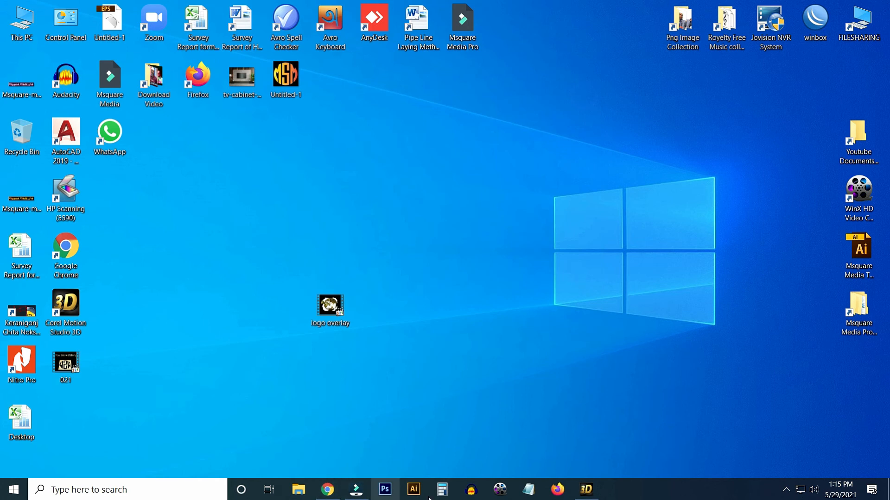
pyautogui.click(586, 489)
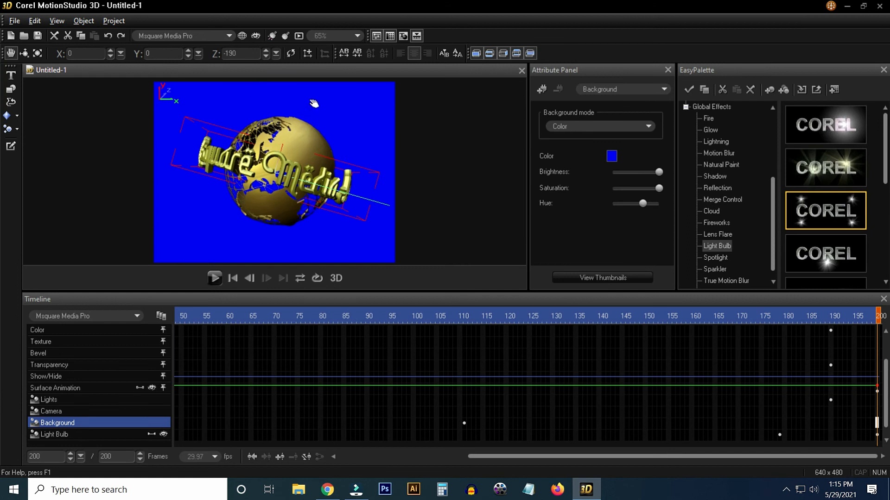
pyautogui.click(228, 36)
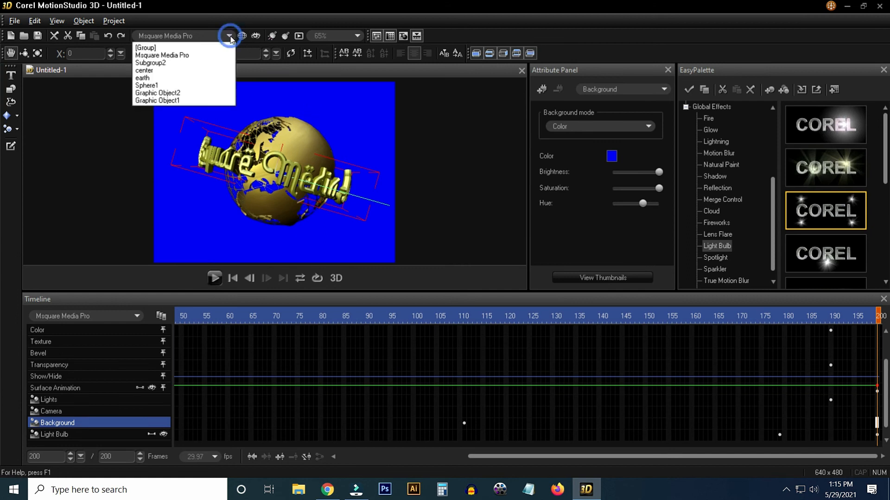
pyautogui.click(171, 45)
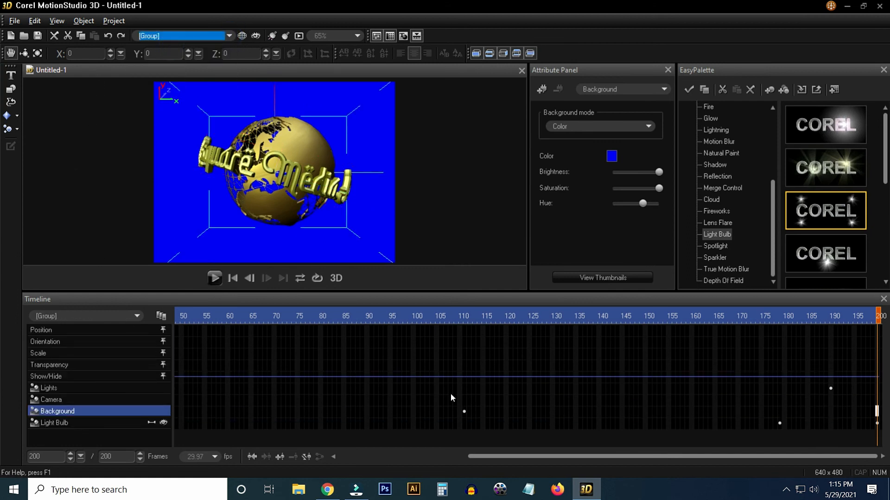
pyautogui.press('space')
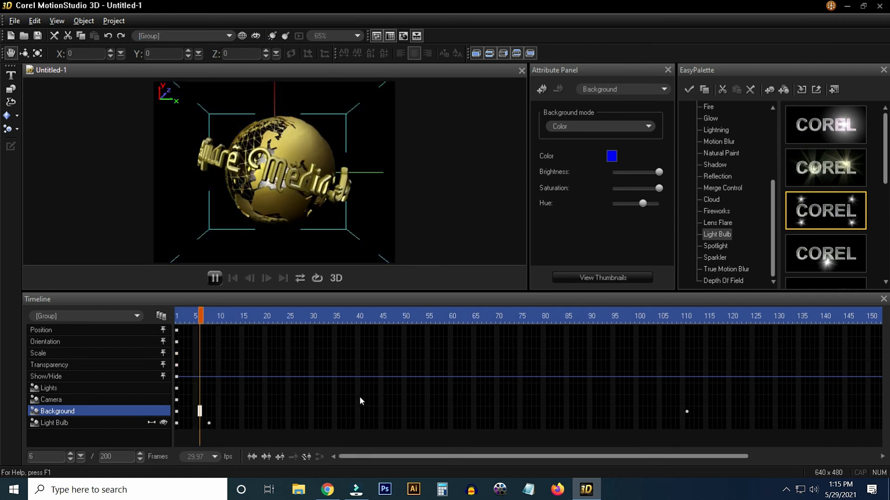
pyautogui.press('space')
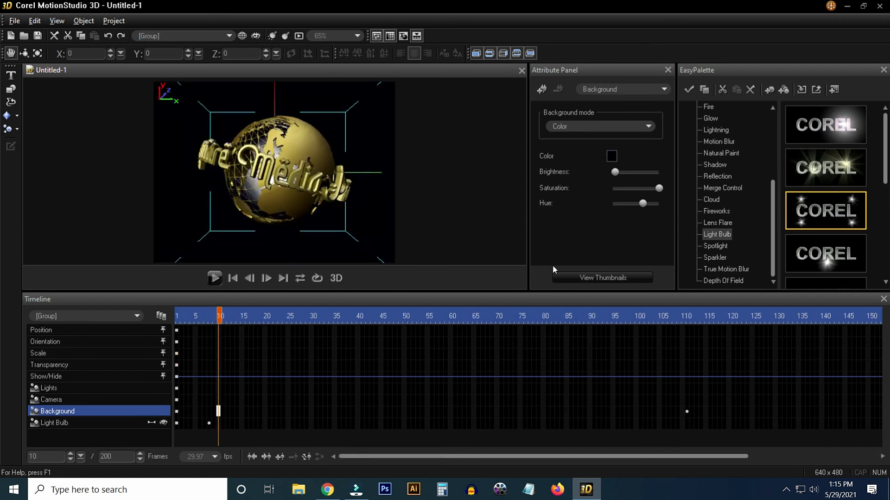
# - Switch to Wondershare Filmora and import the logo overlay video from the desktop into the project media
pyautogui.click(846, 6)
pyautogui.click(356, 489)
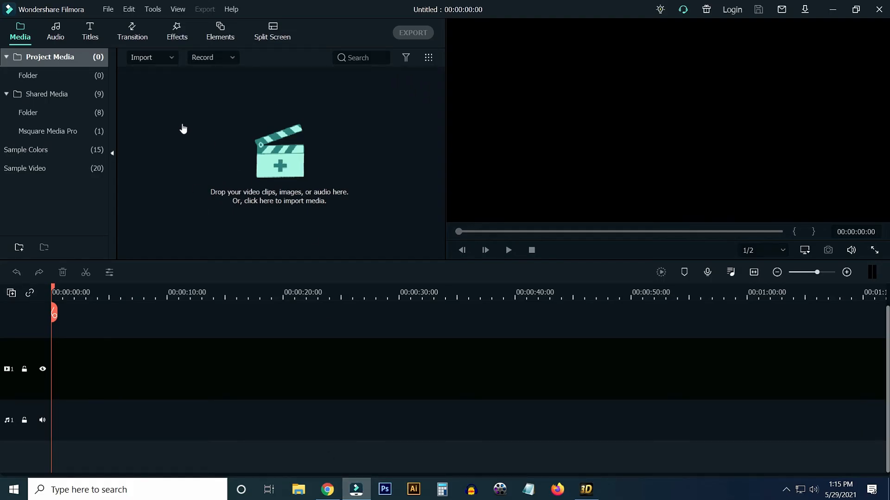
pyautogui.click(833, 11)
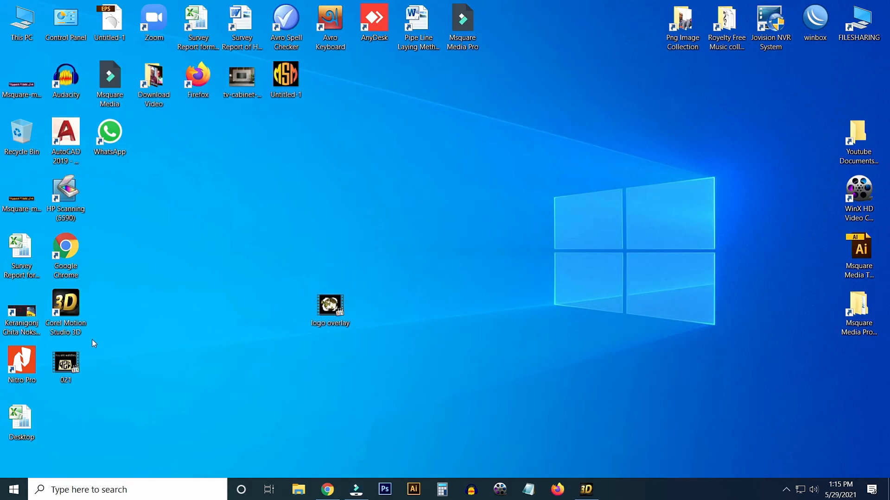
pyautogui.moveTo(329, 306); pyautogui.dragTo(281, 149)
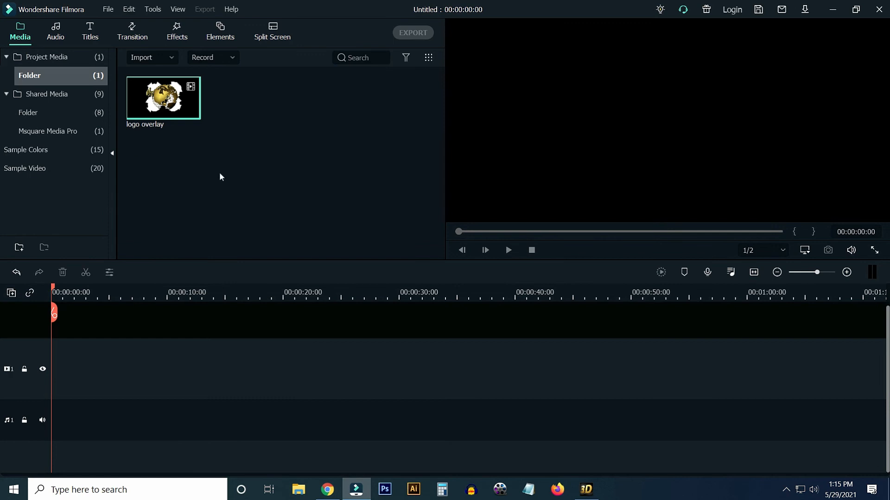
# - Fill the first video track with the sample videos Cherry Blossom, Beach and Cherry Blossom again, one after another
pyautogui.click(36, 169)
pyautogui.moveTo(324, 230); pyautogui.dragTo(44, 378)
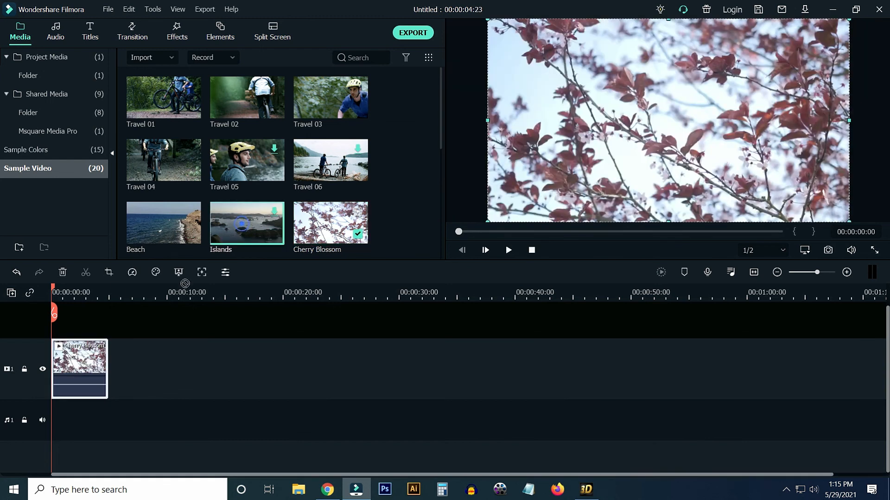
pyautogui.moveTo(185, 231); pyautogui.dragTo(113, 355)
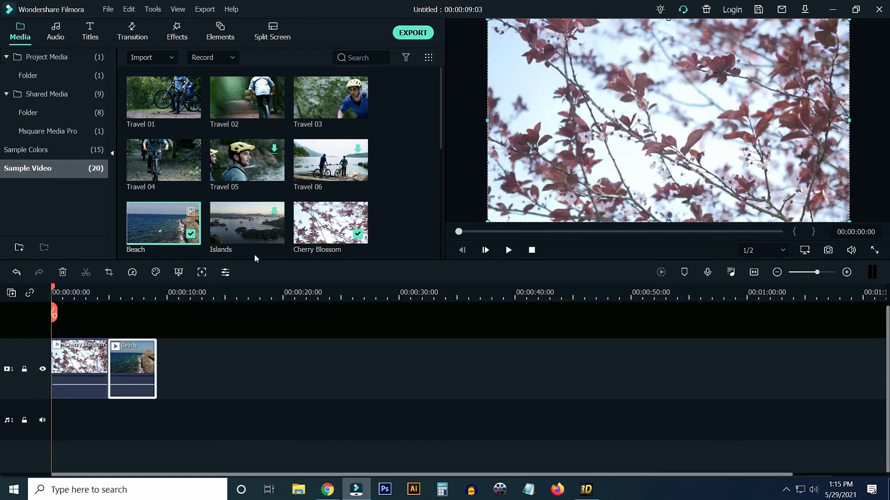
pyautogui.moveTo(330, 106); pyautogui.dragTo(292, 189)
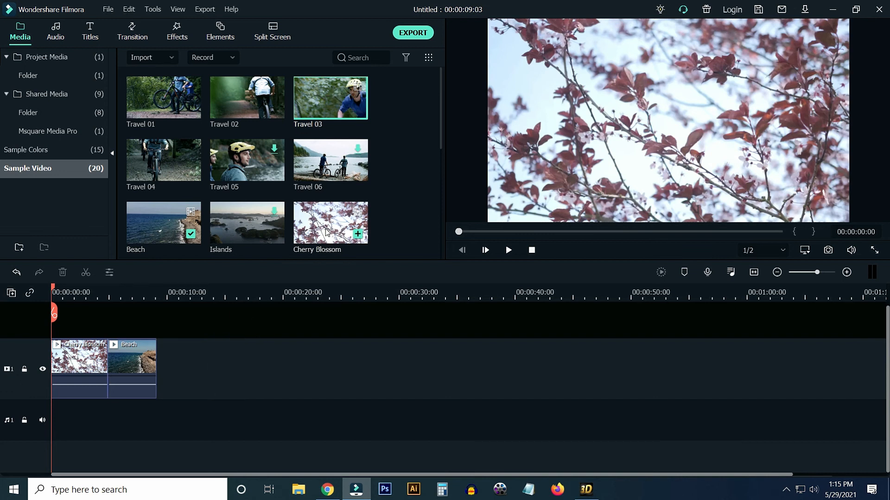
pyautogui.scroll(-5, 328, 225)
pyautogui.scroll(5, 328, 225)
pyautogui.moveTo(328, 226); pyautogui.dragTo(162, 372)
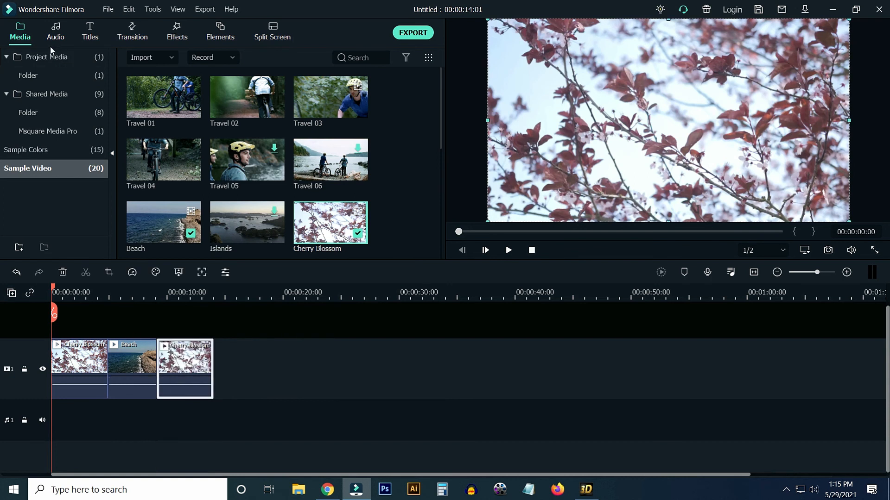
# - Set the preview playback quality to Full and place the logo overlay from the project media at the start of a second video track
pyautogui.click(40, 57)
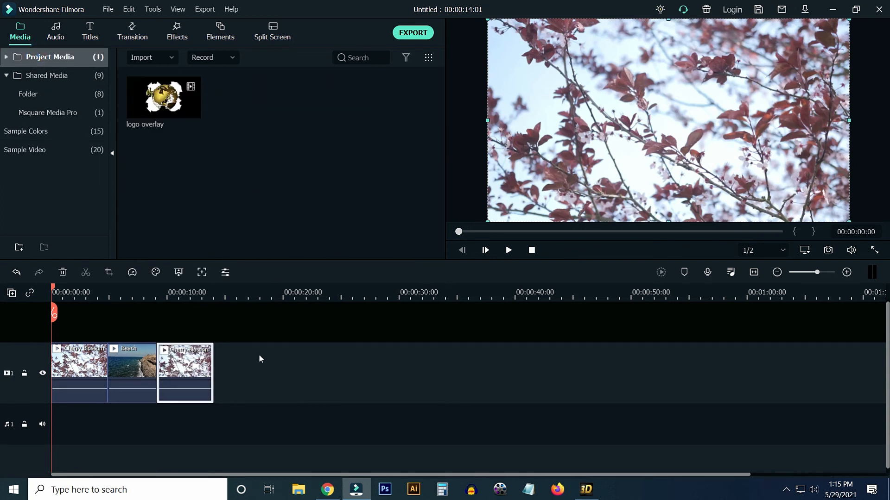
pyautogui.click(774, 251)
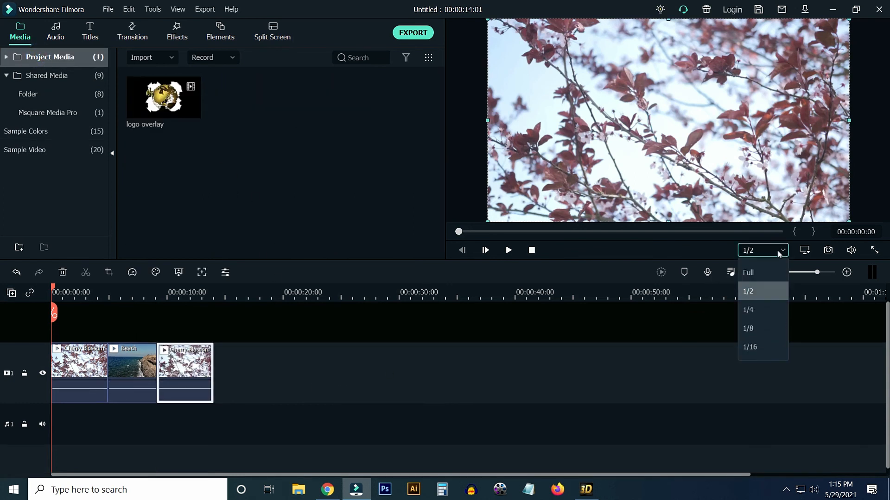
pyautogui.click(765, 272)
pyautogui.click(805, 251)
pyautogui.click(796, 294)
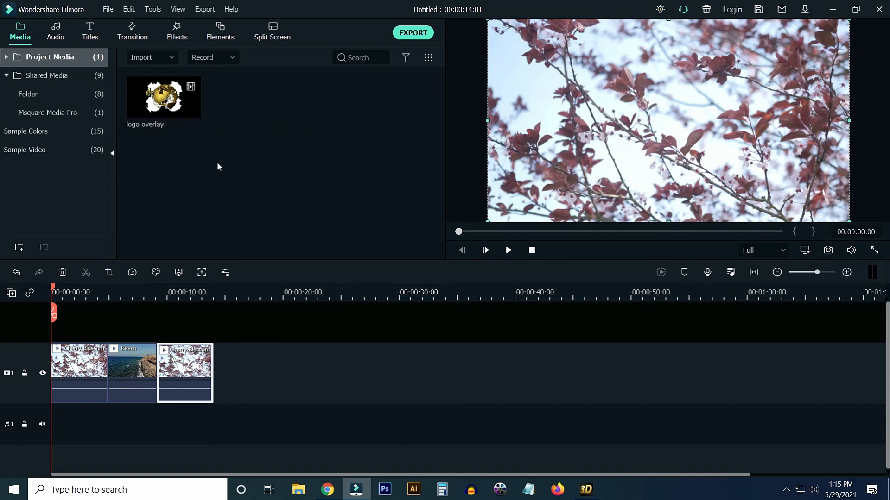
pyautogui.moveTo(196, 124); pyautogui.dragTo(46, 330)
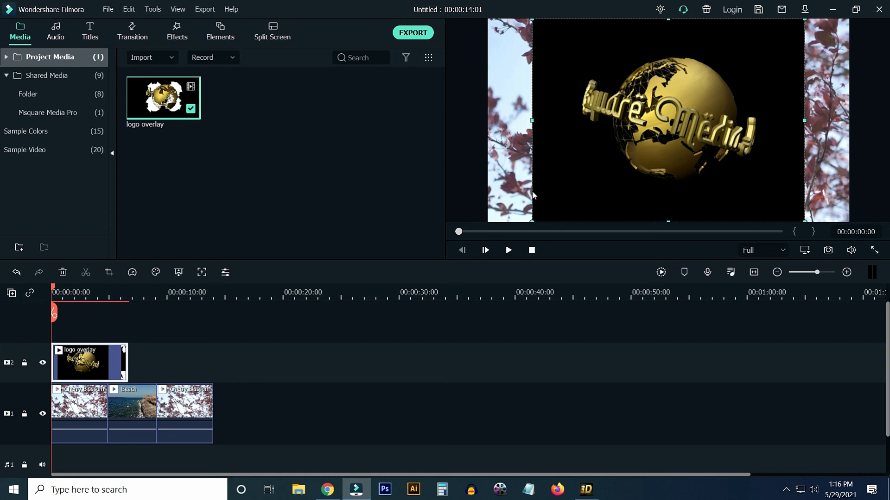
# - Apply the Green Screen chroma key to the logo overlay clip, picking its black background as the key colour
pyautogui.click(74, 295)
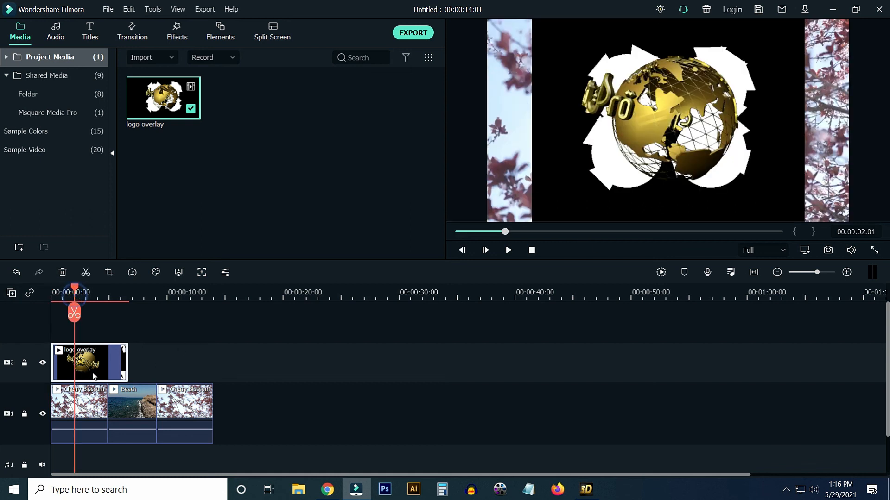
pyautogui.rightClick(91, 369)
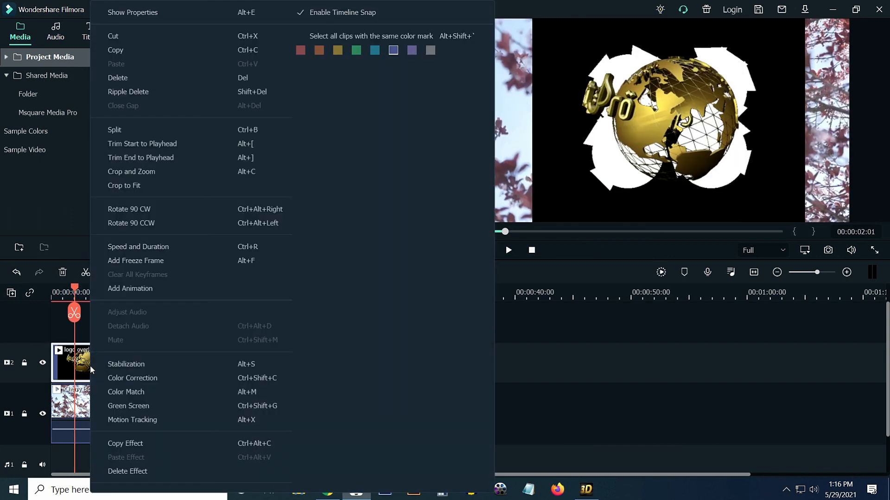
pyautogui.click(163, 408)
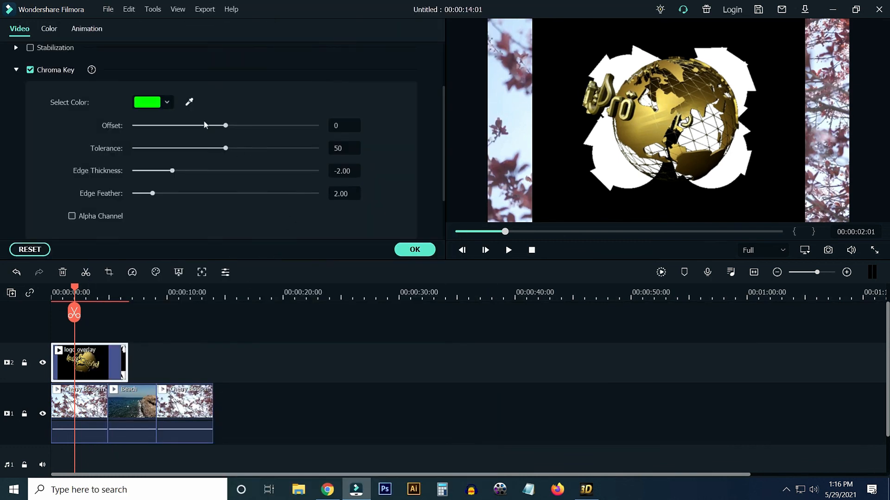
pyautogui.click(189, 104)
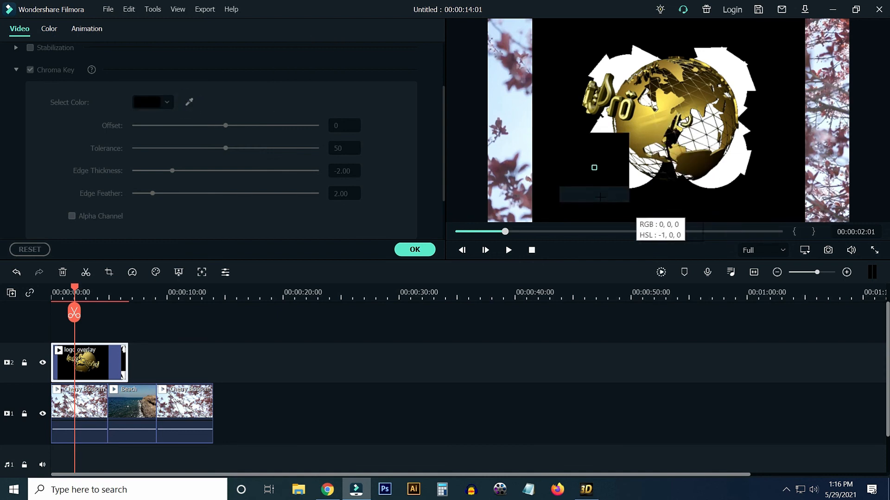
pyautogui.click(565, 193)
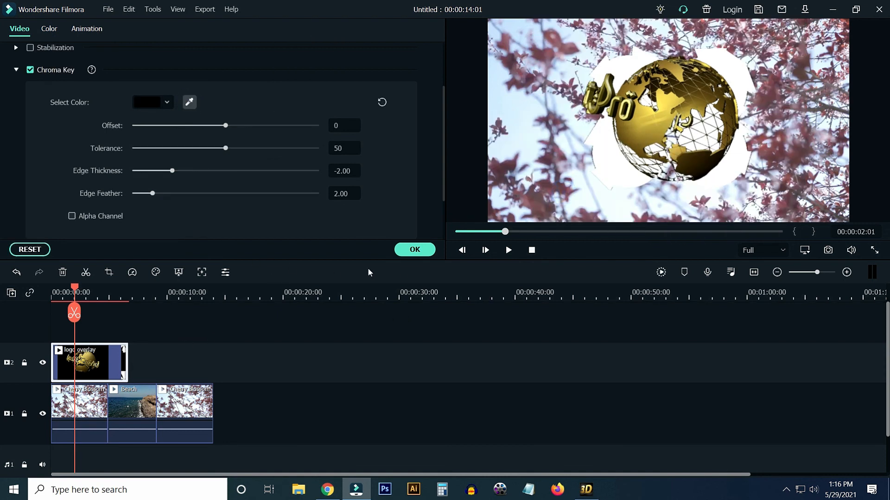
pyautogui.click(415, 250)
# - Return the playhead to the start, shrink the logo overlay and place it in the upper-right corner of the video frame
pyautogui.click(68, 292)
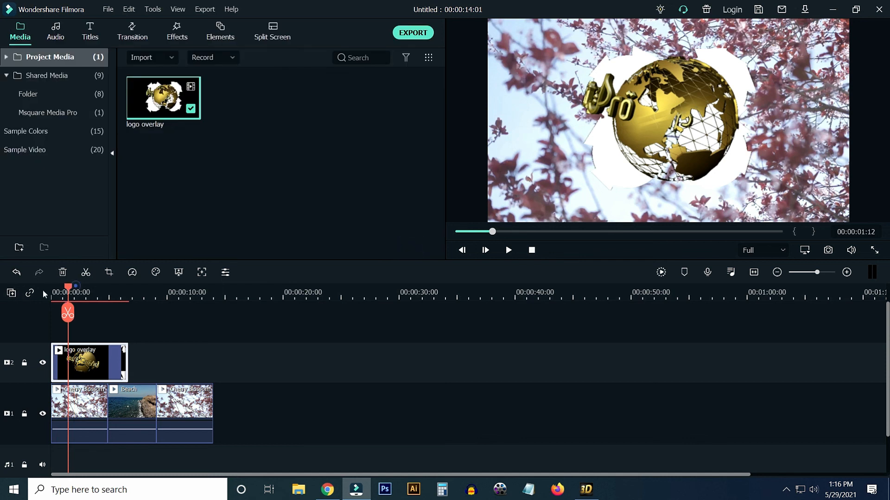
pyautogui.moveTo(43, 291); pyautogui.dragTo(13, 296)
pyautogui.click(645, 122)
pyautogui.moveTo(536, 23); pyautogui.dragTo(817, 45)
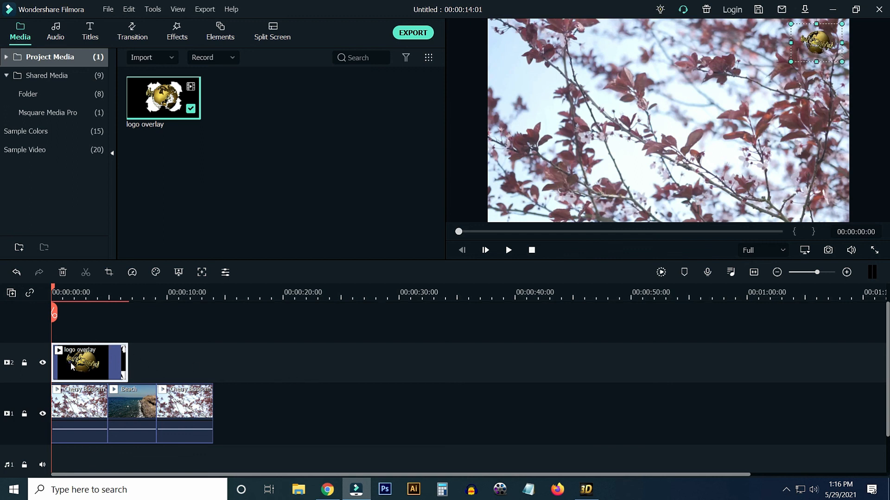
# - Paste a copy of the logo overlay clip on the second track and move it directly against the end of the first one
pyautogui.click(134, 296)
pyautogui.click(167, 374)
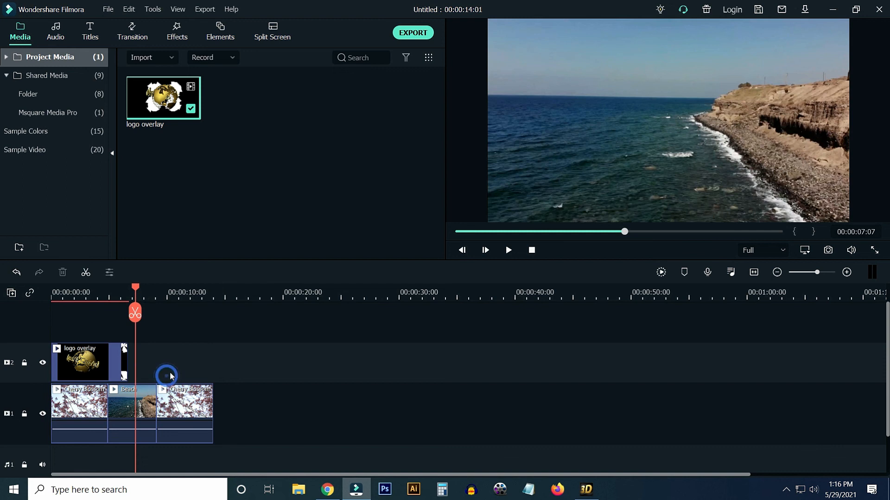
pyautogui.hotkey('ctrl', 'v')
pyautogui.rightClick(131, 362)
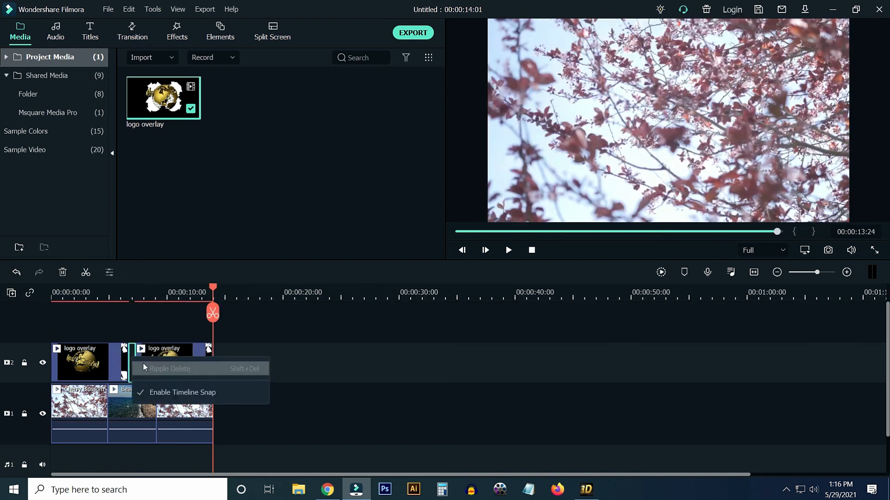
pyautogui.click(170, 324)
pyautogui.moveTo(160, 354); pyautogui.dragTo(154, 353)
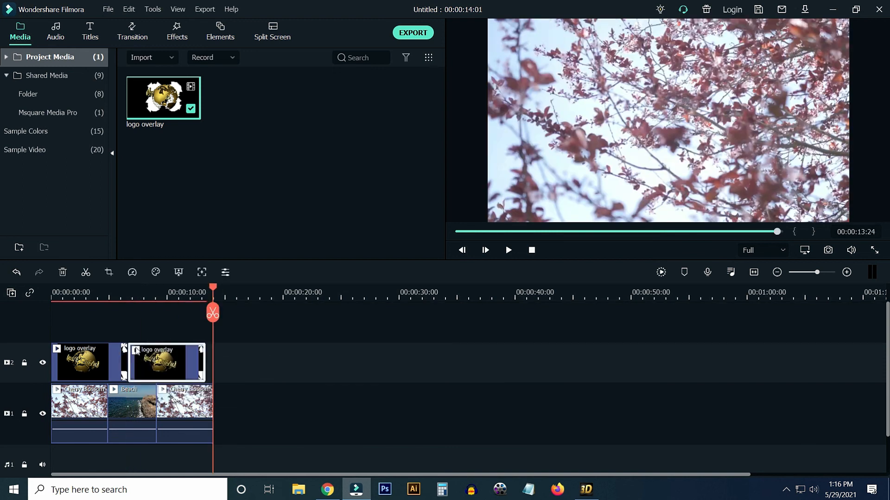
# - Preview the video with the logo overlay full screen from the beginning, and replay it from 00:00:11:13
pyautogui.click(118, 293)
pyautogui.press('Home')
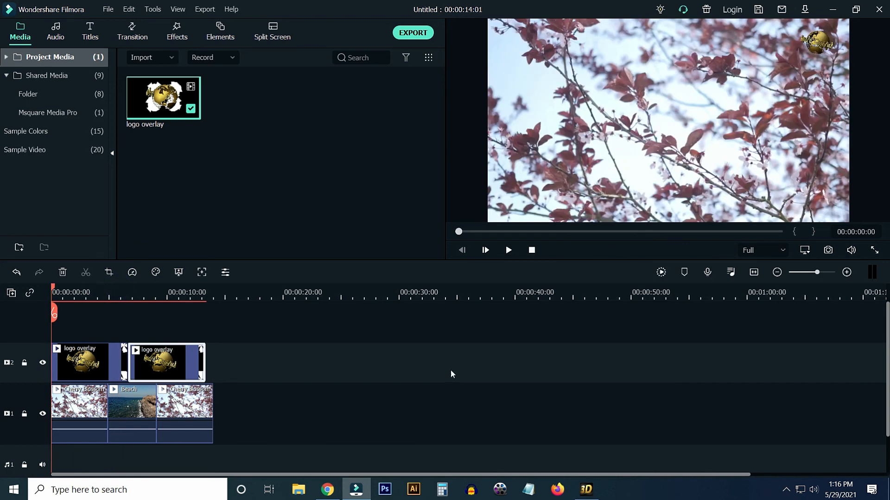
pyautogui.click(873, 251)
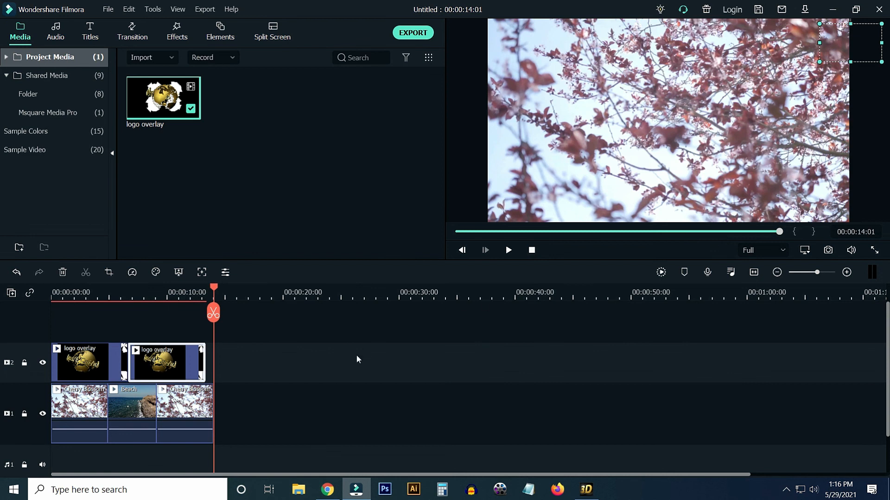
pyautogui.click(184, 293)
pyautogui.press('space')
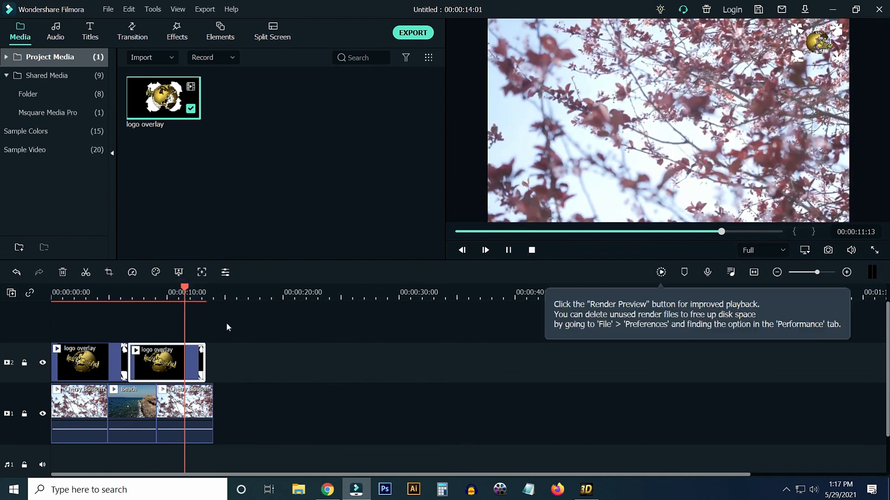